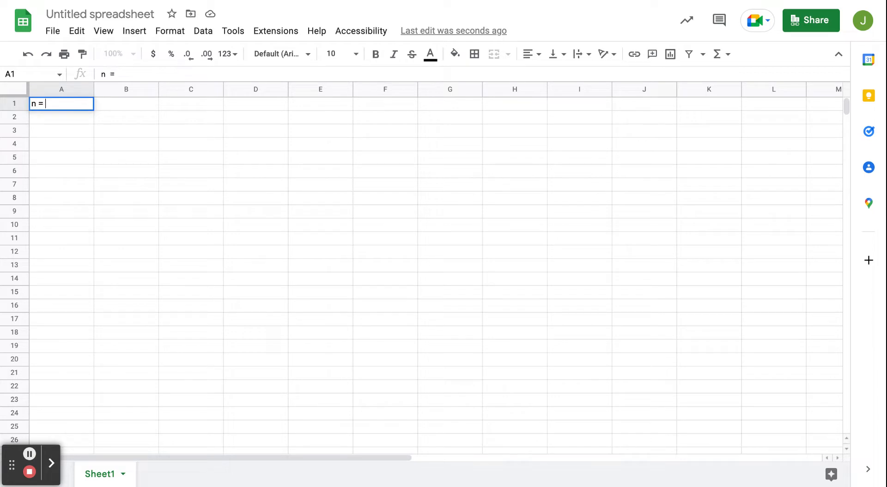
Enter 8 as the value of n in B1, label A2 as "p =" and enter 0.2 in B2
key(Tab)
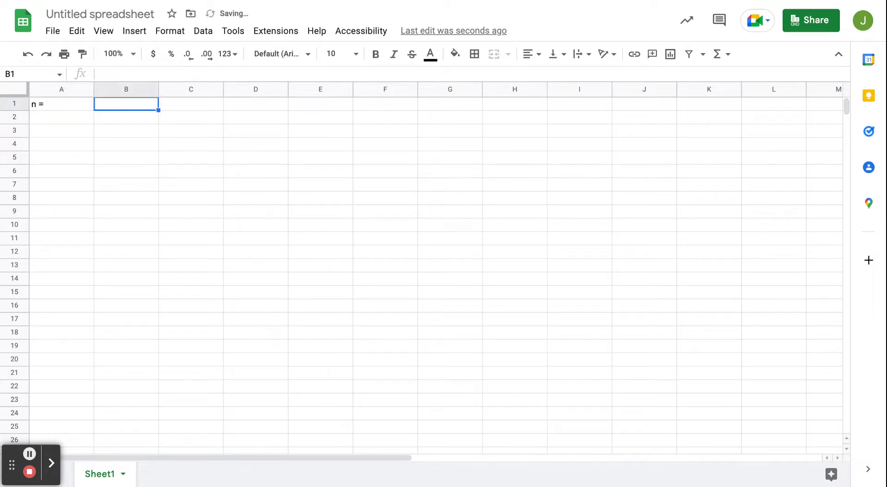
text(8)
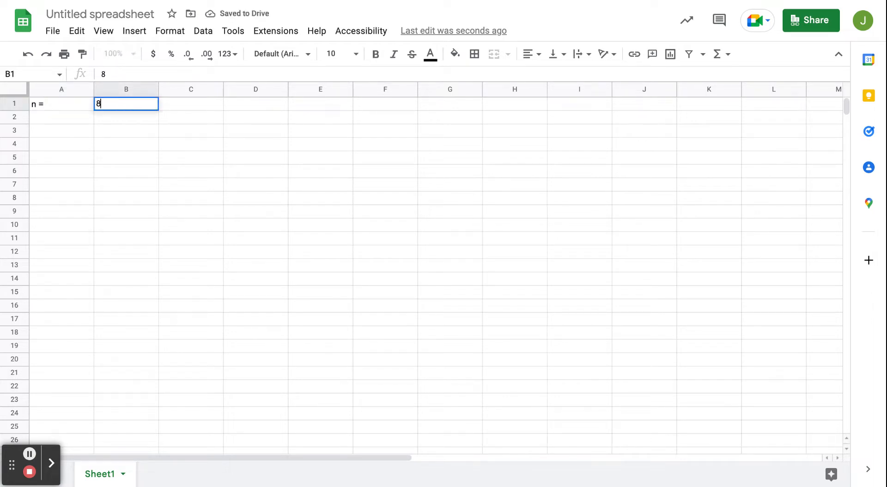
click(55, 121)
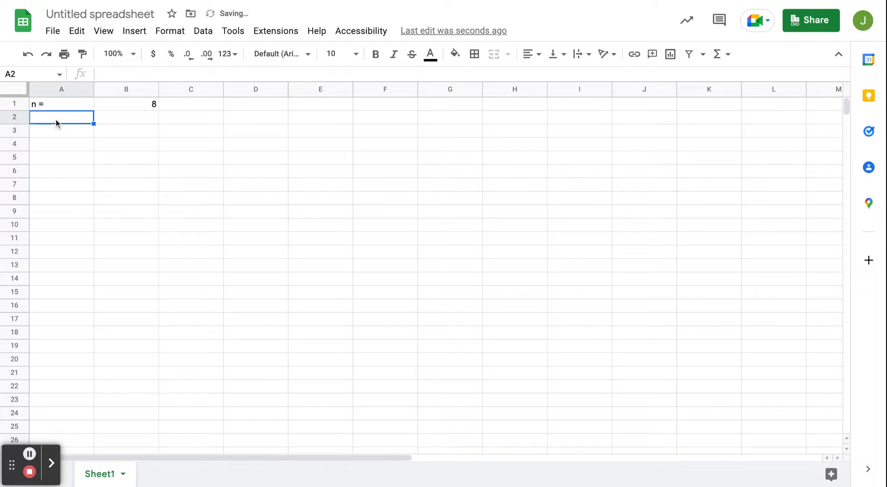
text(p =)
key(Tab)
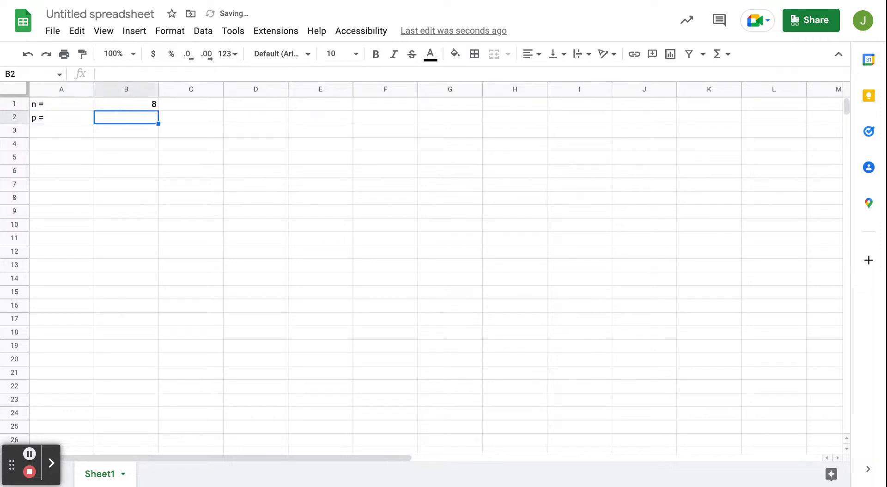
text(0.20)
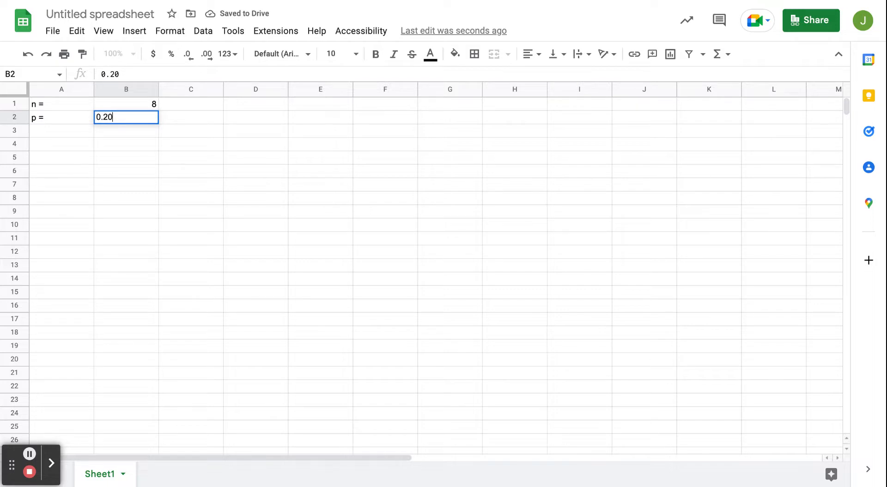
key(Return)
key(Left)
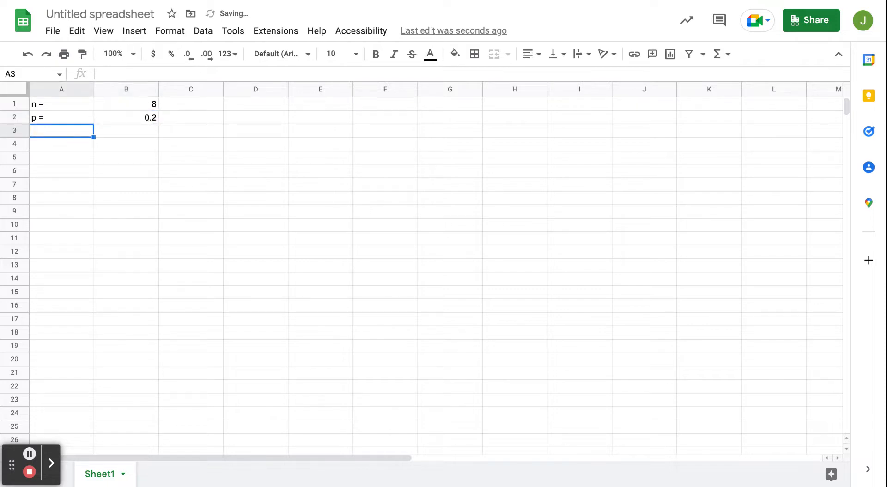
Label A3 as "q =" and compute q in B3 with the formula =1-B2
text(q =)
key(Tab)
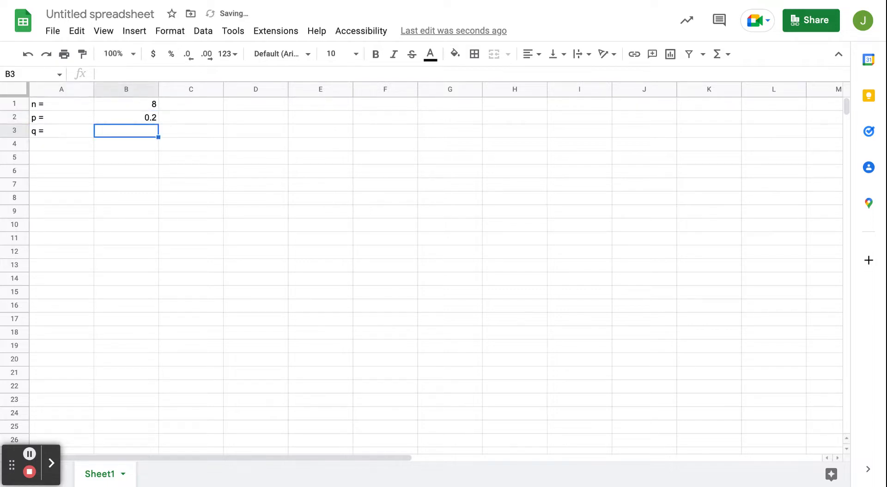
text(0)
key(BackSpace)
key(BackSpace)
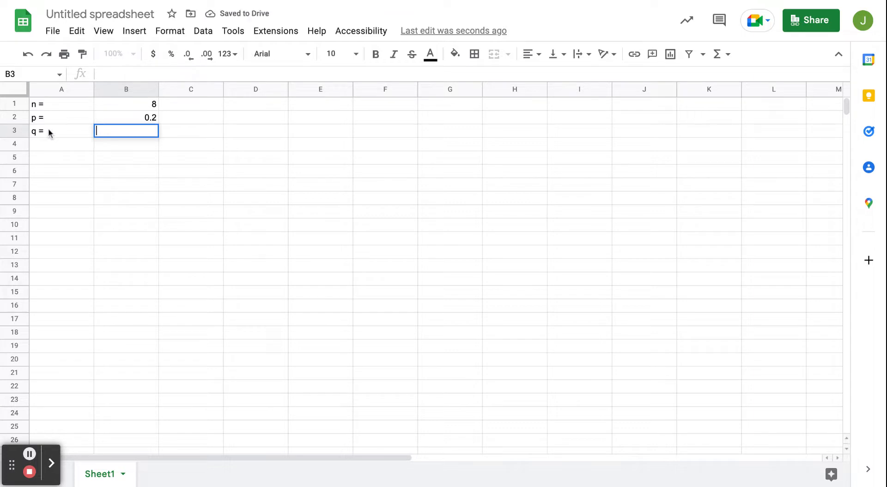
click(118, 120)
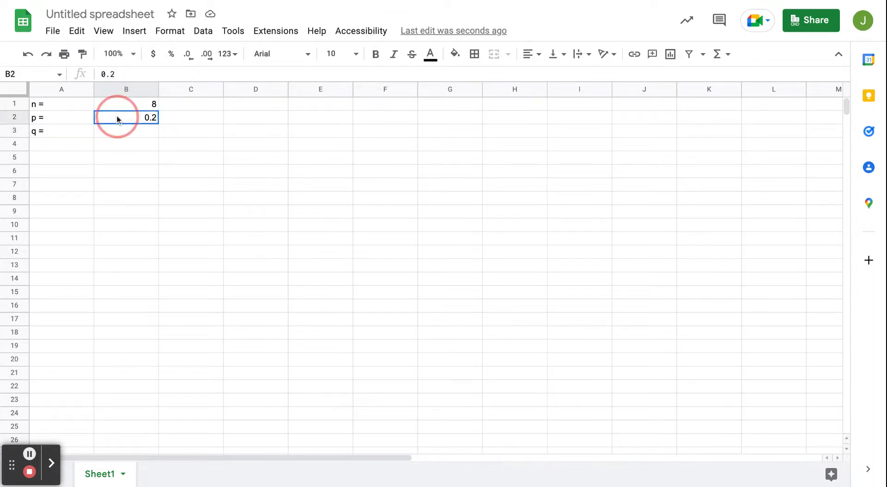
click(121, 133)
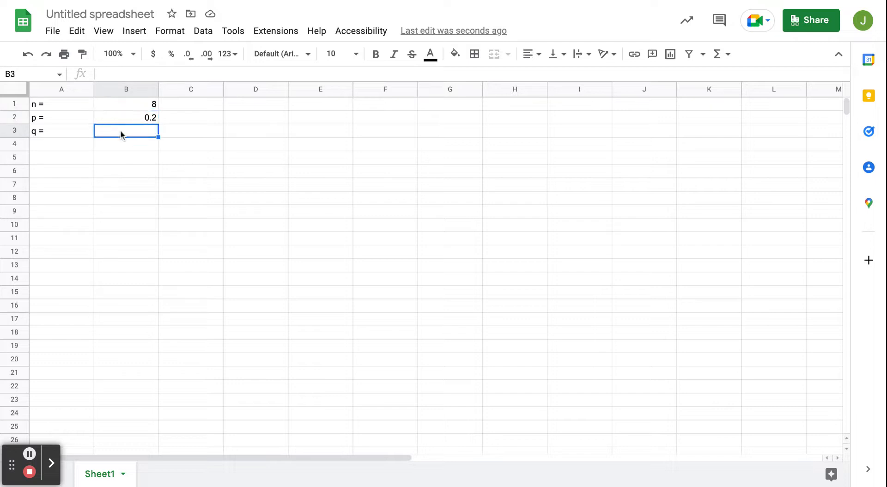
text(=1-)
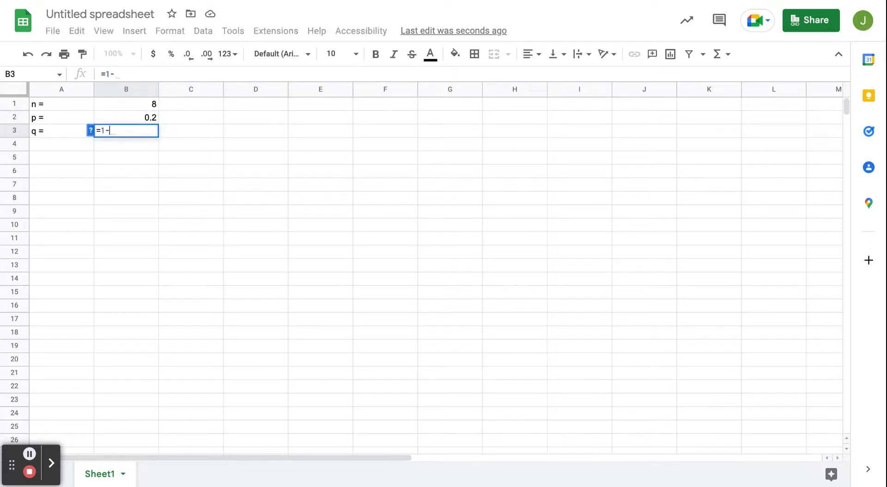
click(145, 121)
key(Return)
key(ctrl+b)
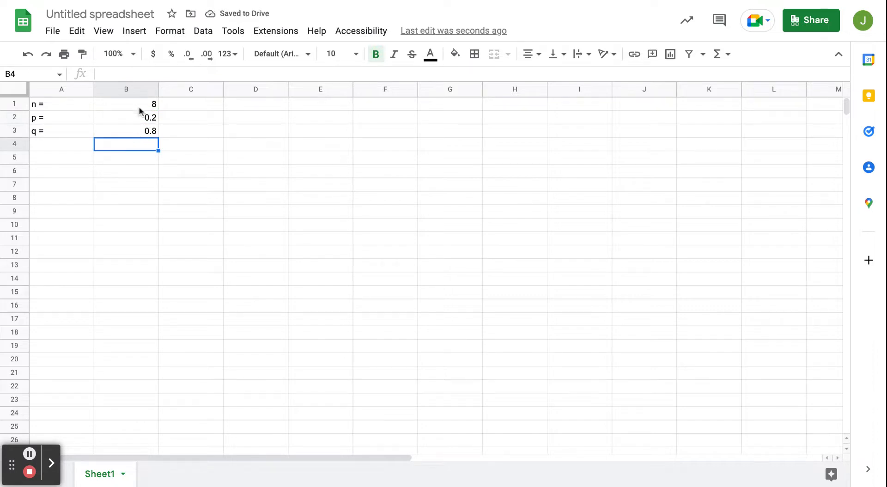
Shade the n and p value cells B1:B2 with a light blue fill
drag(138, 103, 141, 115)
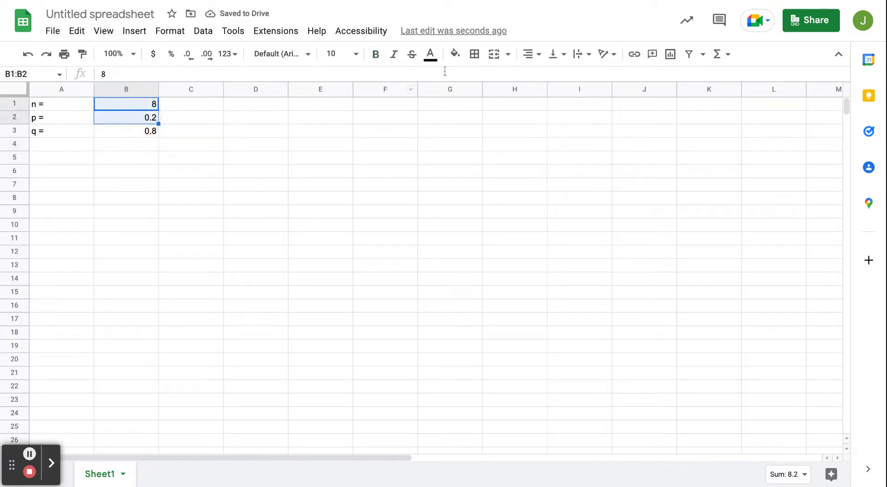
click(455, 55)
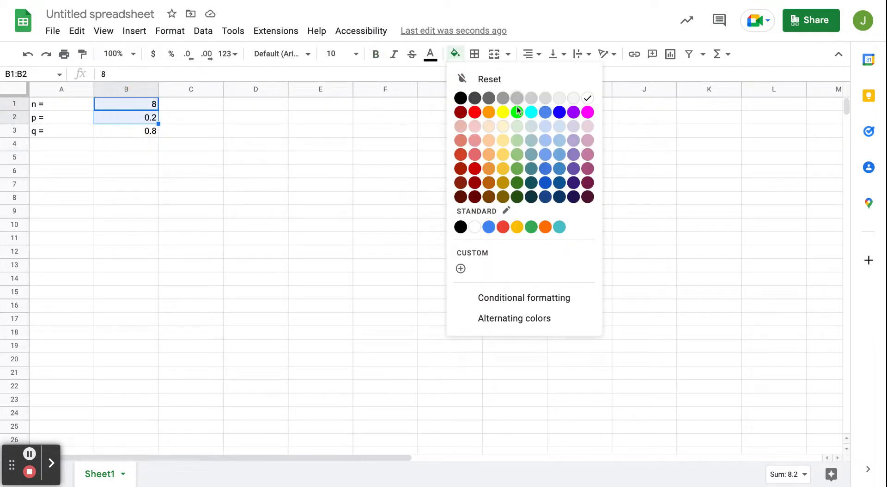
click(557, 126)
click(190, 187)
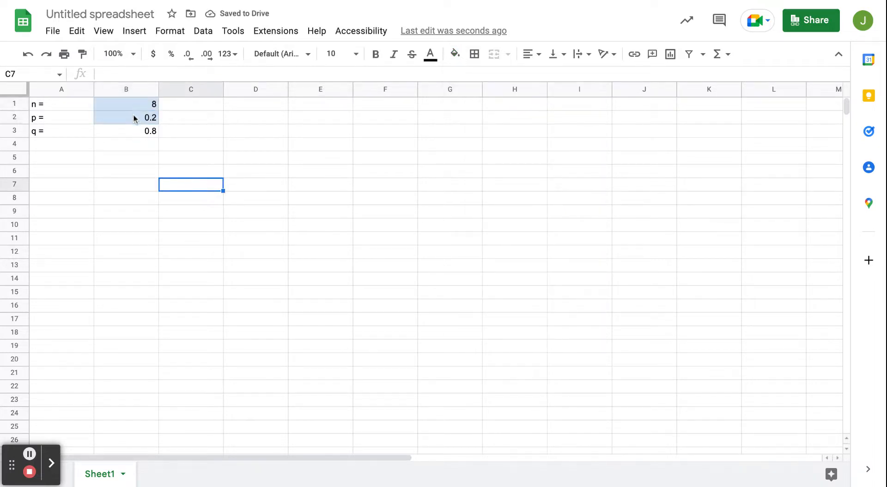
Enter the table headers r in A5 and Probability in B5
click(79, 162)
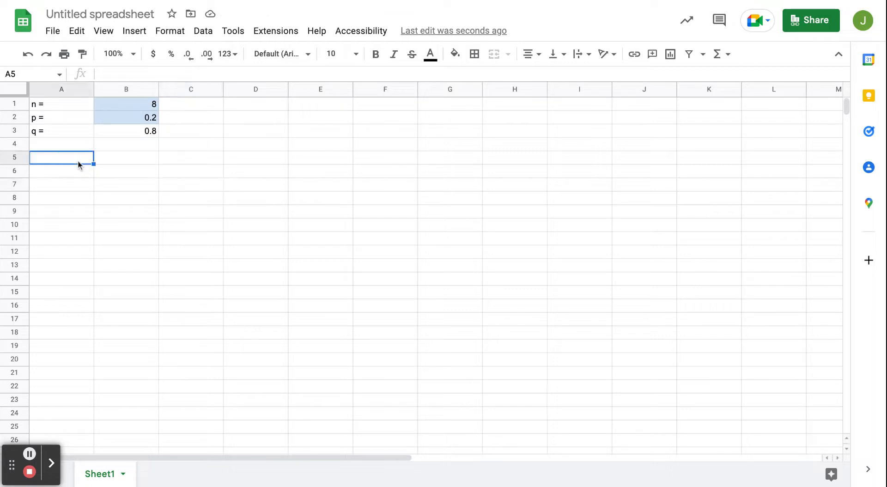
text(r)
key(Tab)
text(Pro)
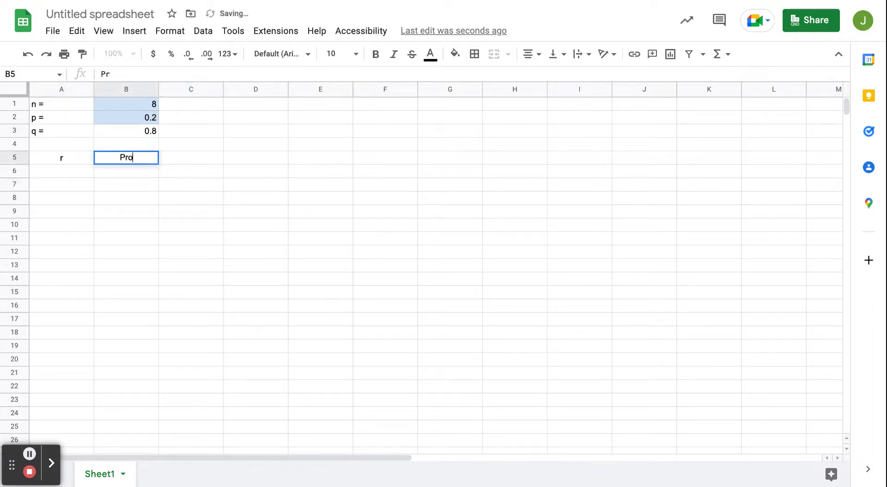
text(bability)
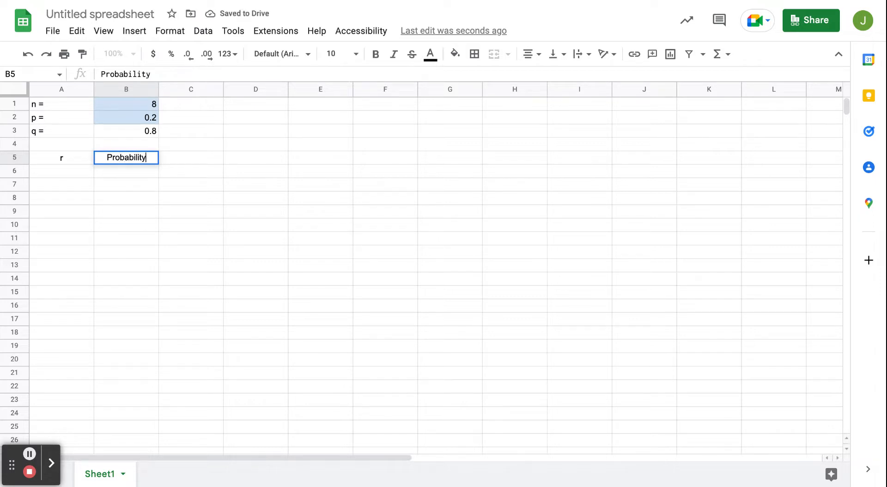
key(Return)
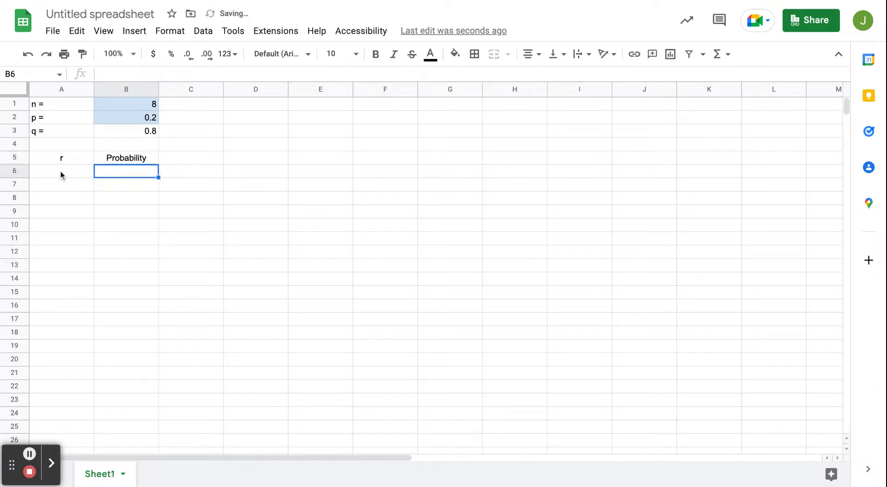
Select the whole sheet and center-align all cells horizontally
click(22, 89)
click(534, 54)
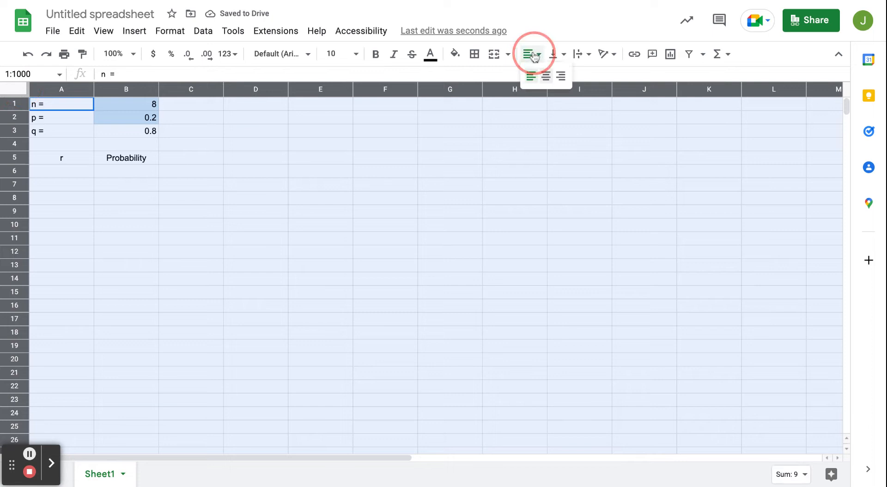
click(546, 77)
click(182, 193)
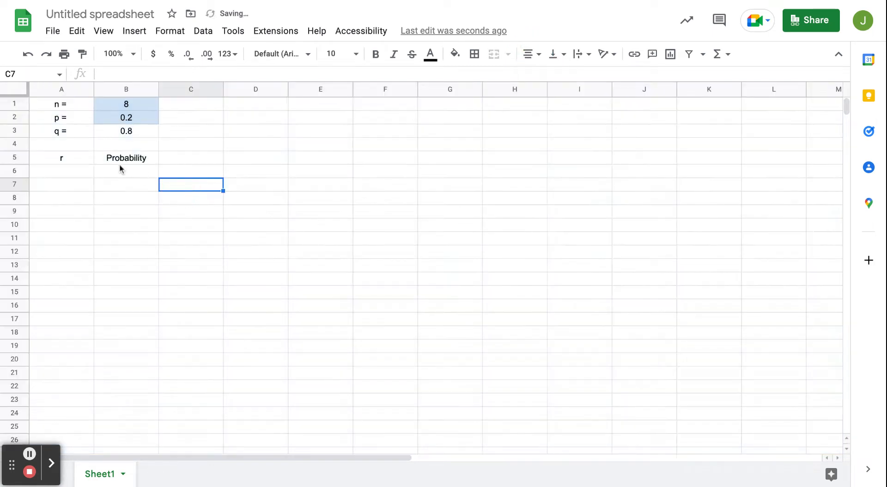
Make the r and Probability headers bold and give them a bottom border
click(76, 159)
key(shift+Right)
key(ctrl+b)
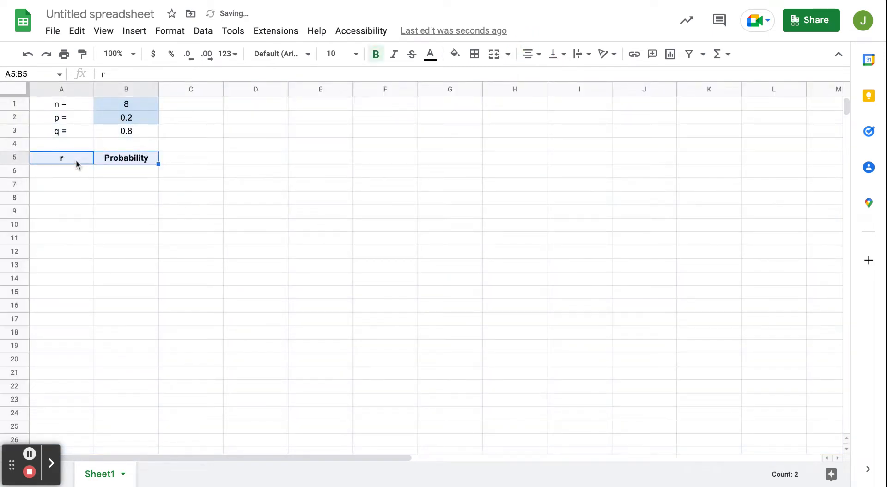
click(474, 54)
click(531, 98)
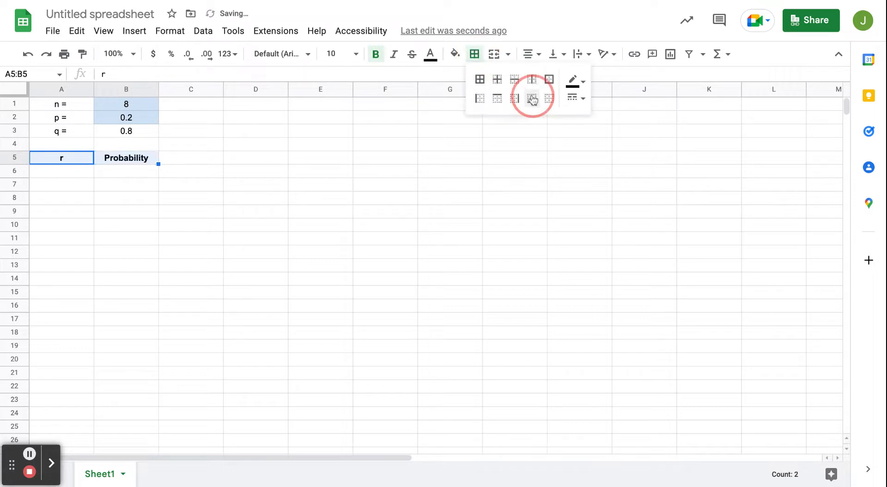
click(76, 176)
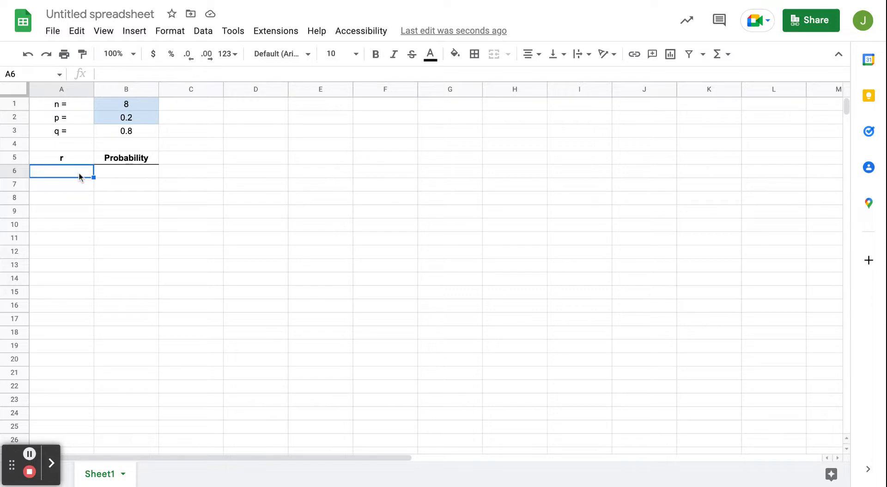
Enter the r values 0 through 10 down column A from A6 to A16
text(0)
key(Return)
text(1)
key(Return)
text(2)
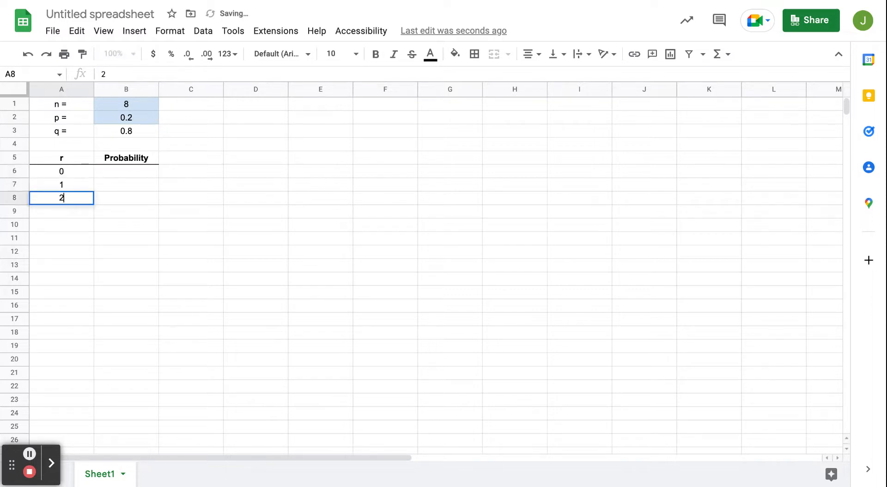
key(Return)
text(3)
key(Return)
text(4)
key(Return)
text(5)
key(Return)
text(6)
key(Return)
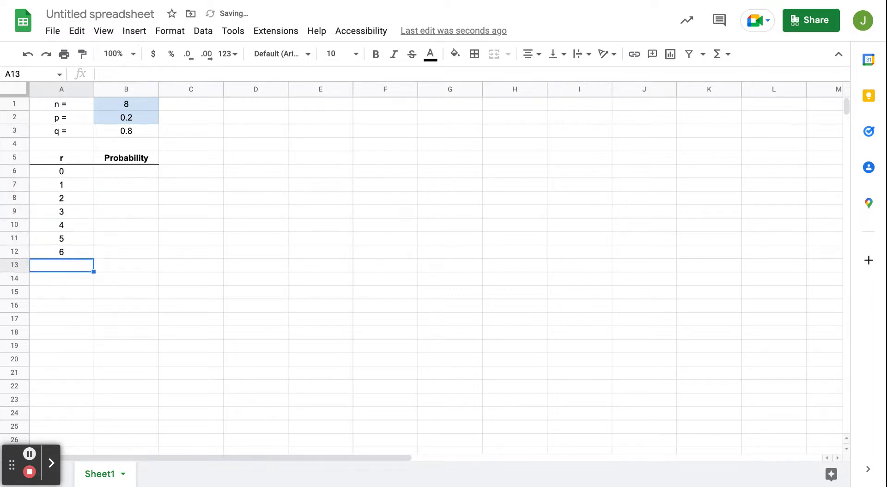
text(7)
key(Return)
text(8)
key(Return)
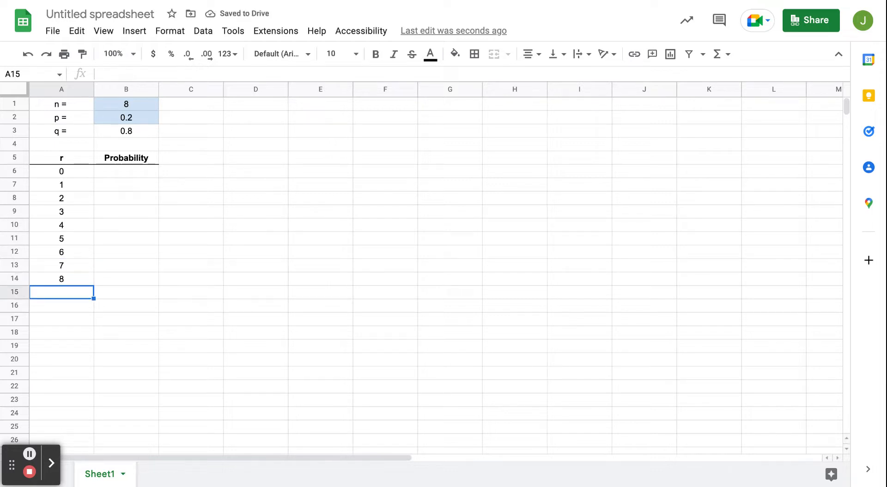
text(9)
key(Return)
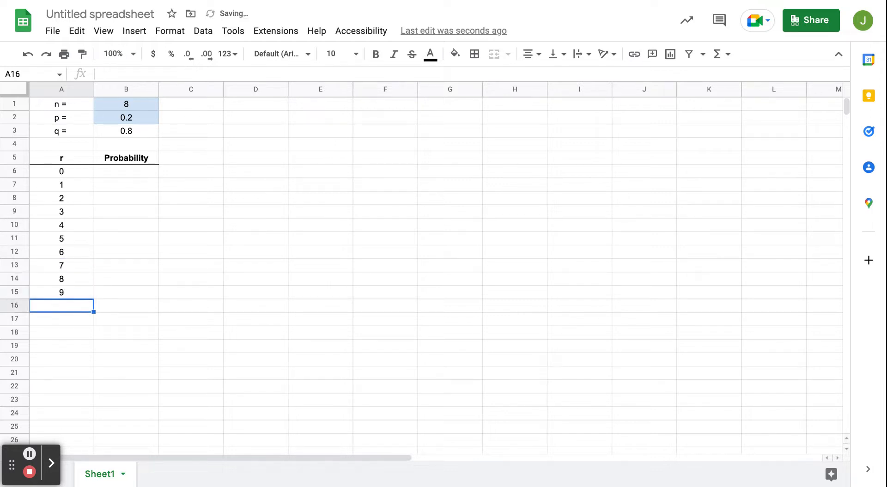
text(10)
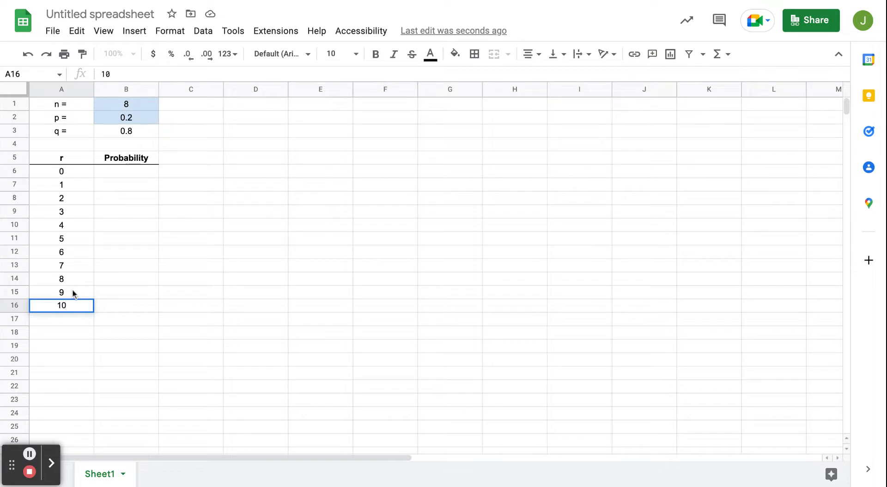
In B6, enter the binomial formula =combin(B1,A6)*B2^A6*B3^(B1-A6) using the n, r, p and q cells
click(129, 172)
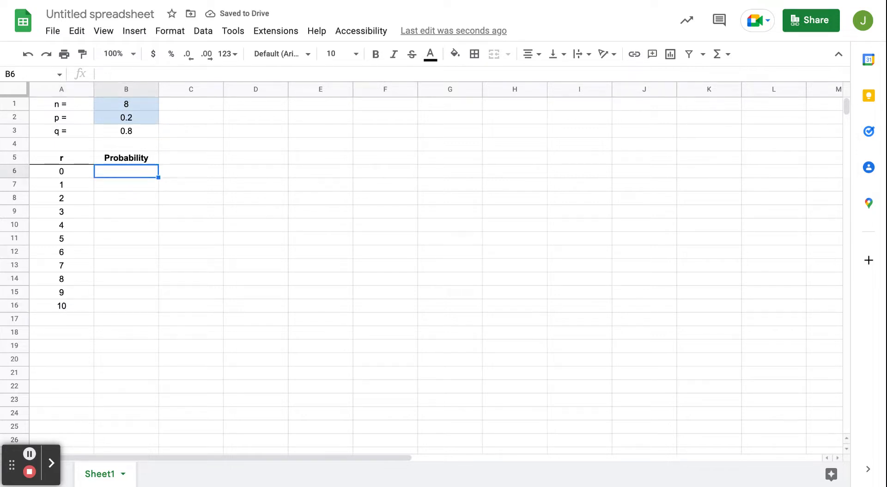
text(=)
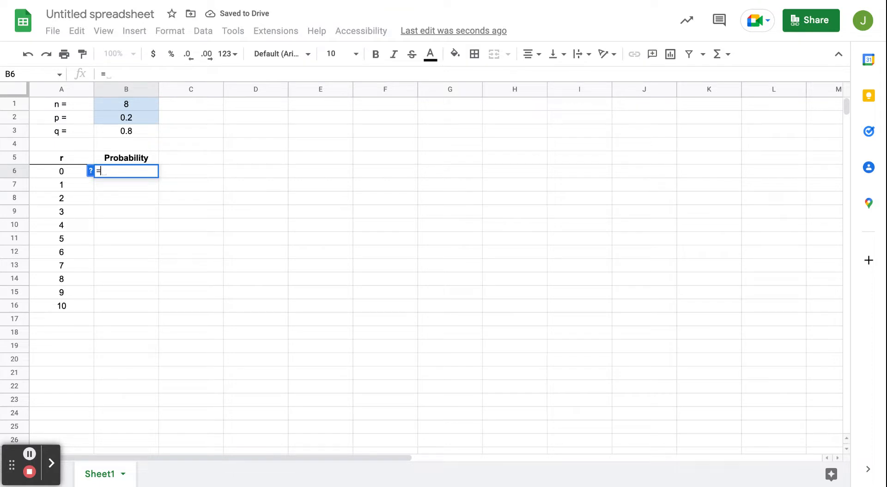
text(co)
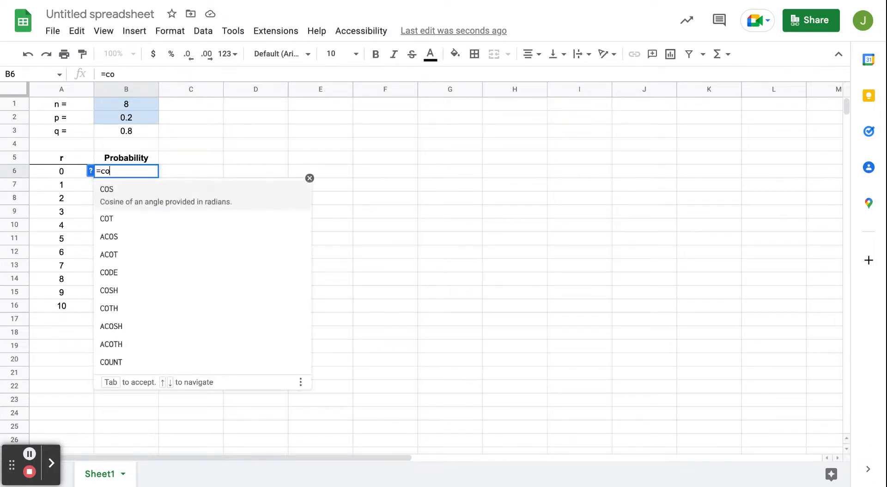
text(mbin()
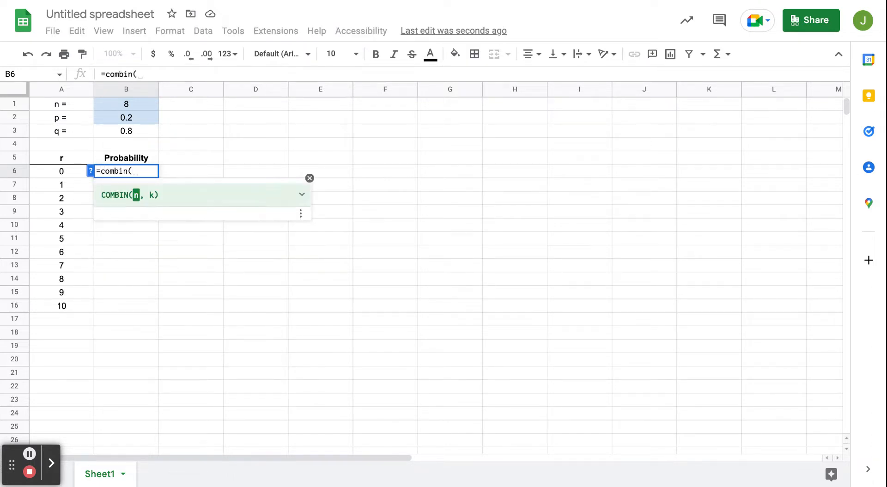
click(133, 106)
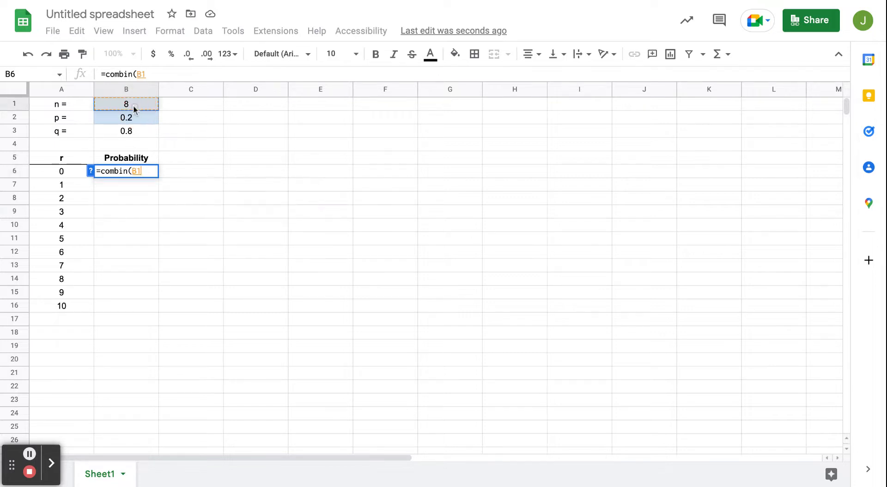
text(,)
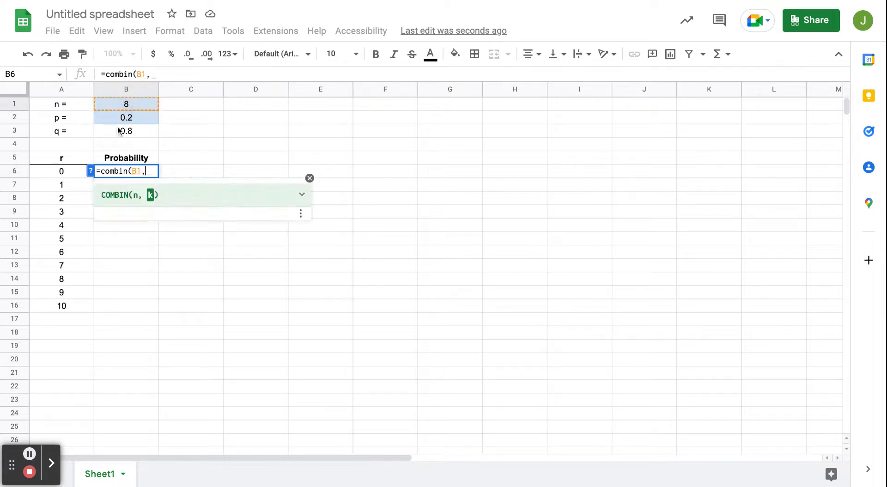
click(75, 170)
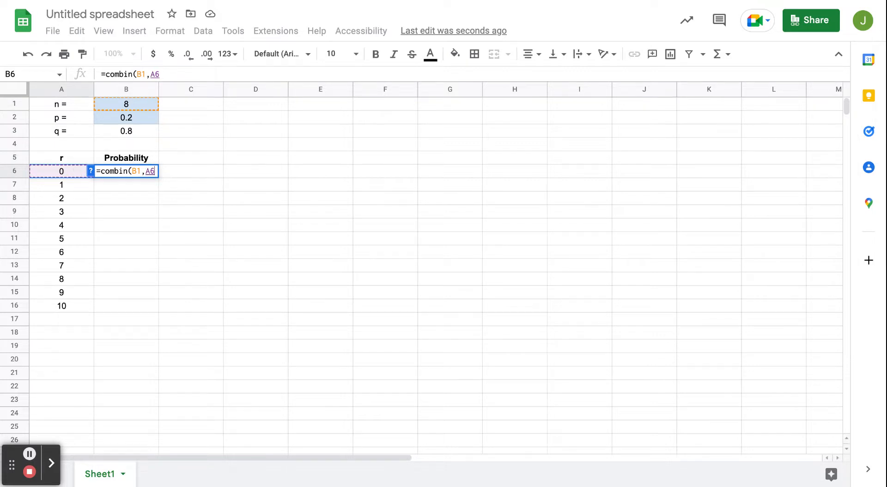
text()*)
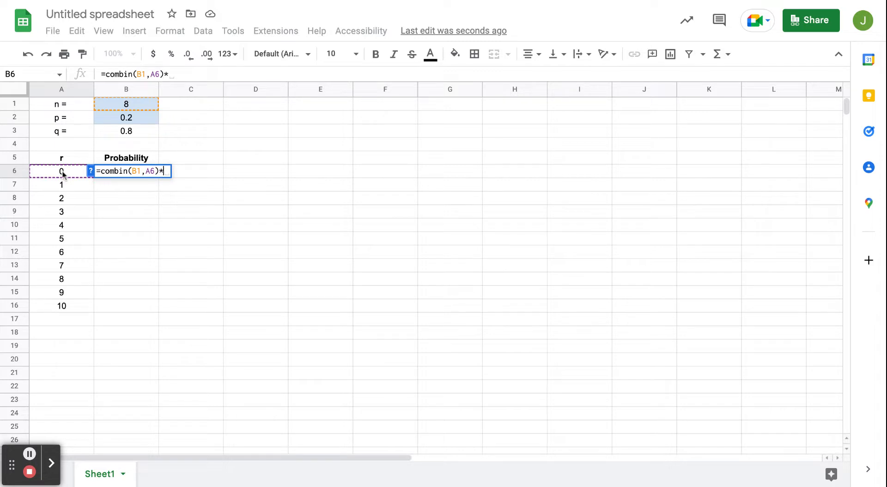
click(132, 121)
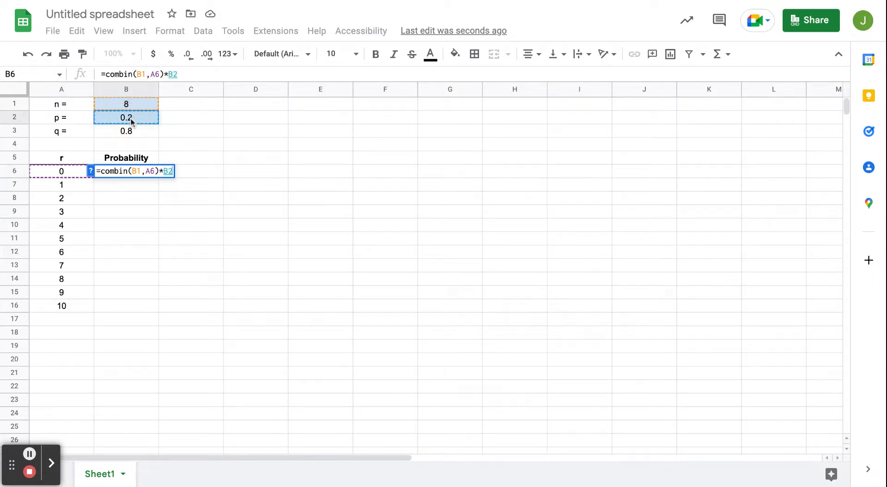
text(^)
click(77, 172)
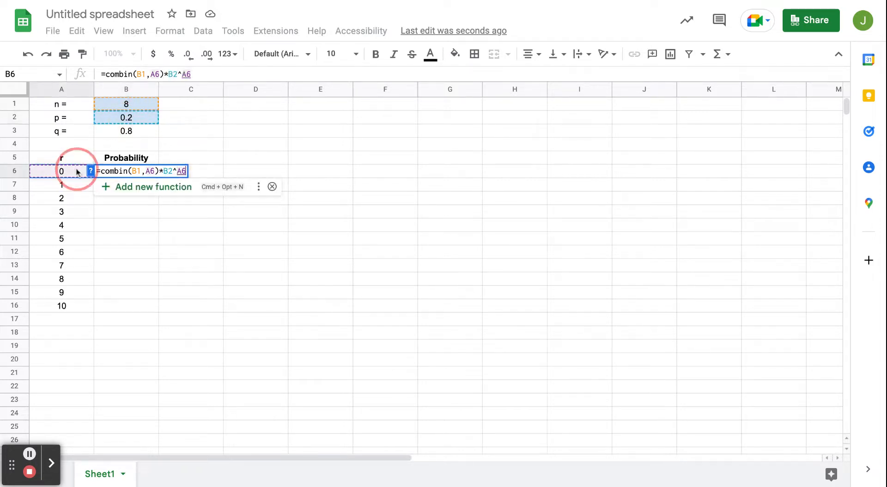
text(*)
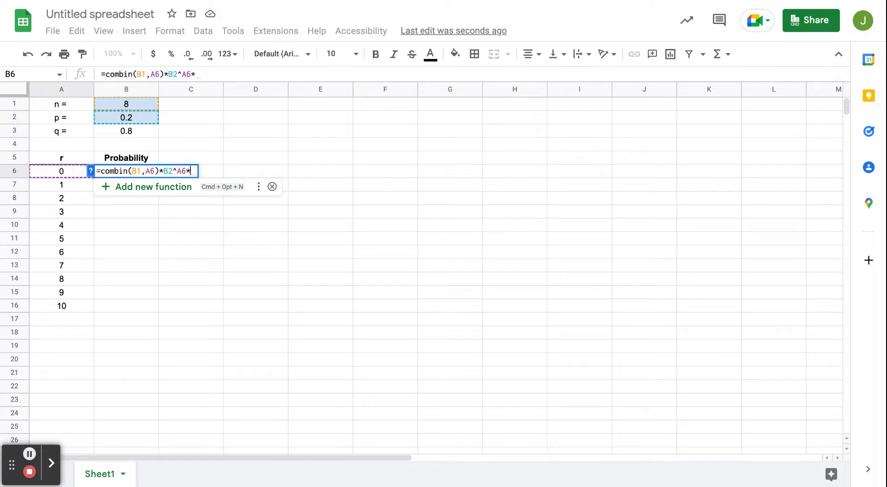
click(128, 131)
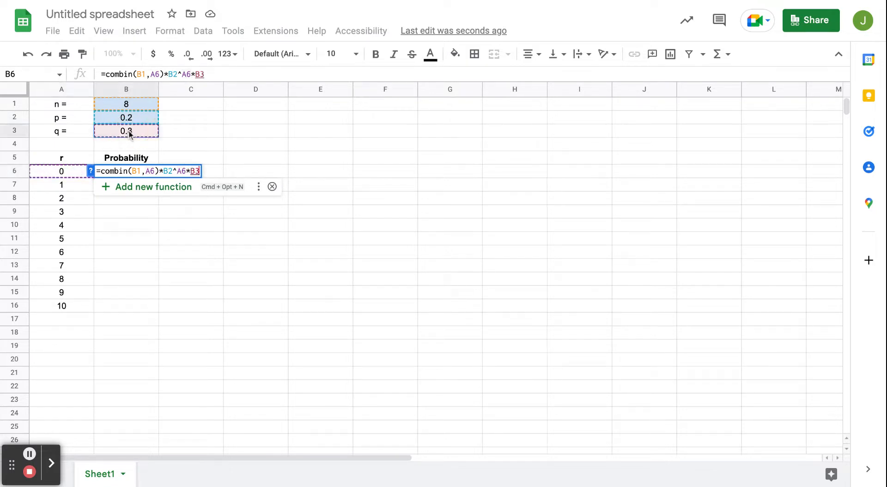
text(^)
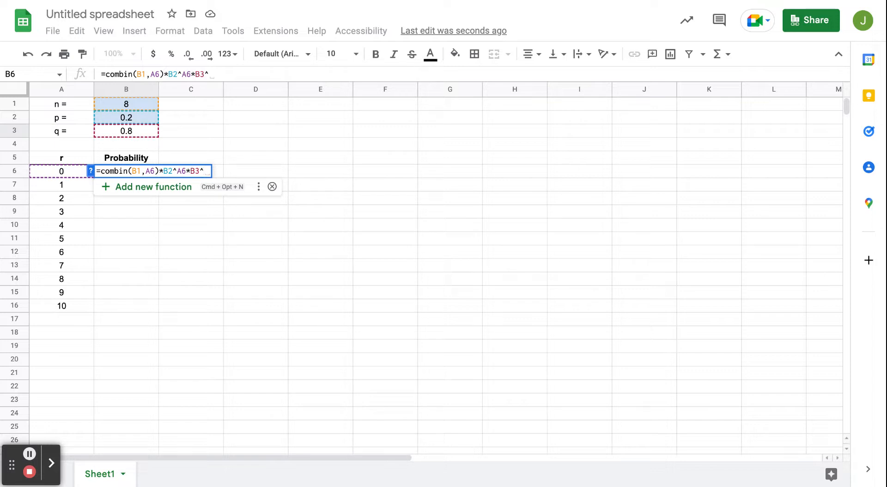
text(()
click(128, 106)
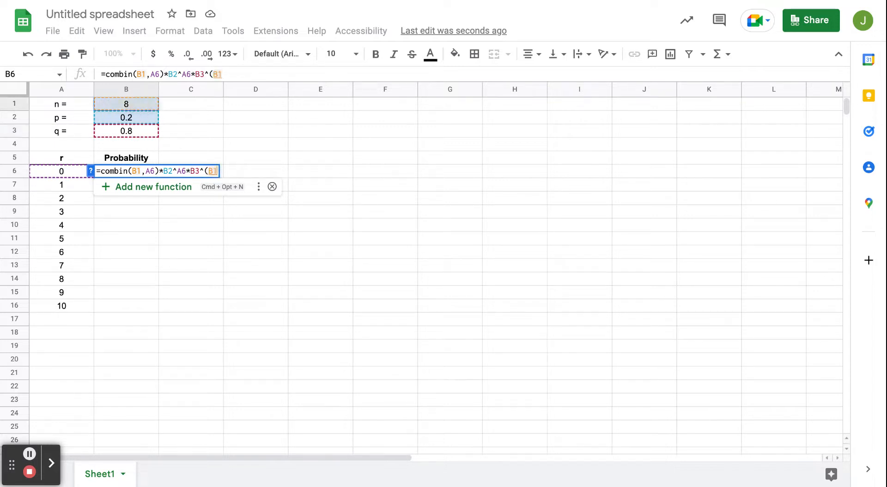
text(-)
click(68, 176)
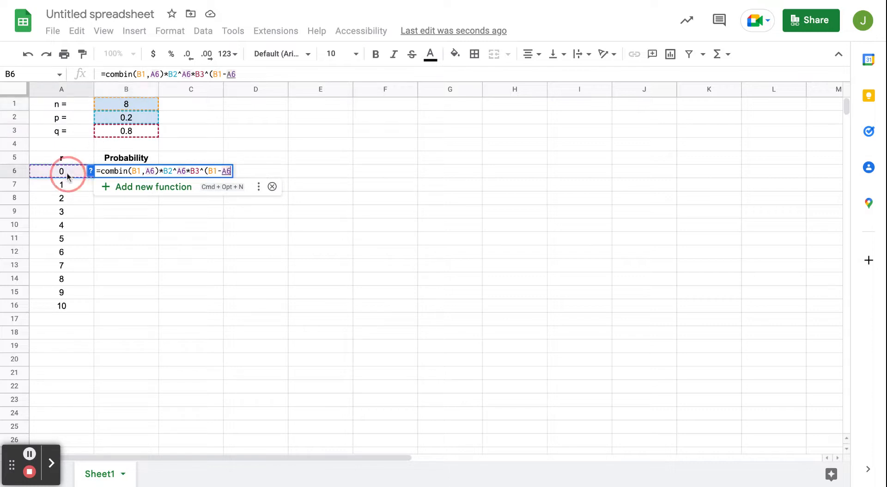
text())
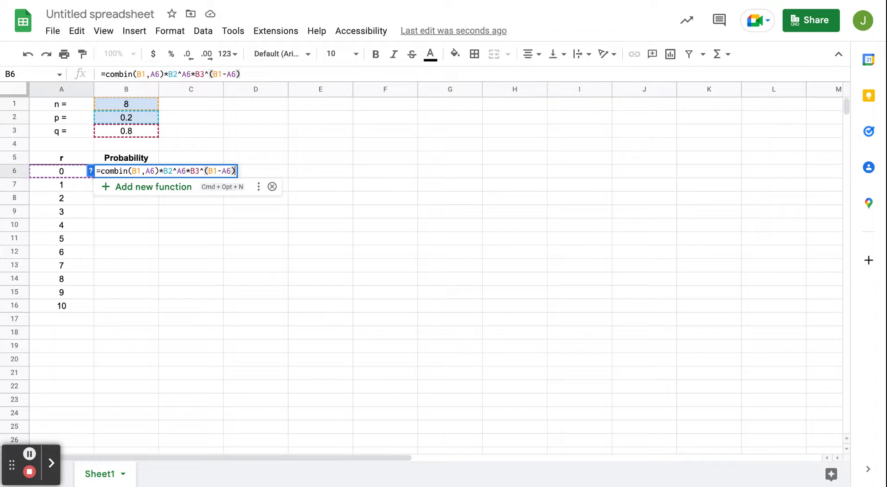
Lock the rows of the n, p and q references as B$1, B$2 and B$3 and confirm the formula
click(141, 75)
text($)
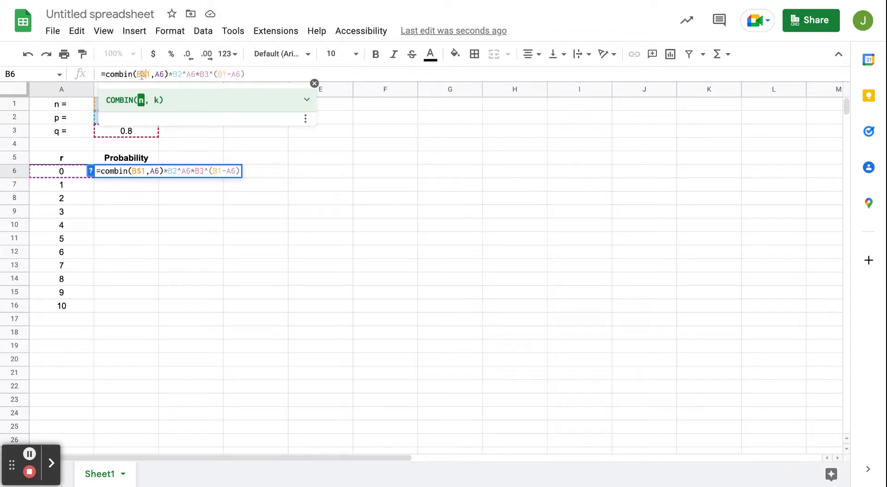
click(178, 75)
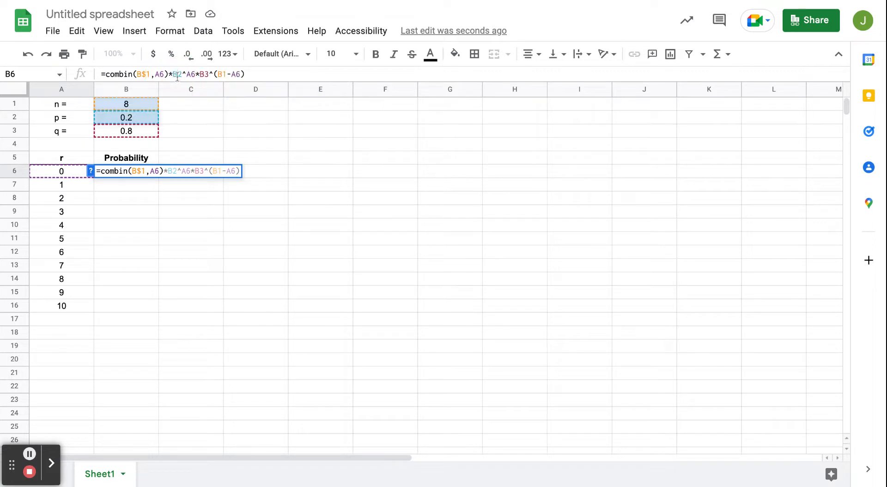
text($)
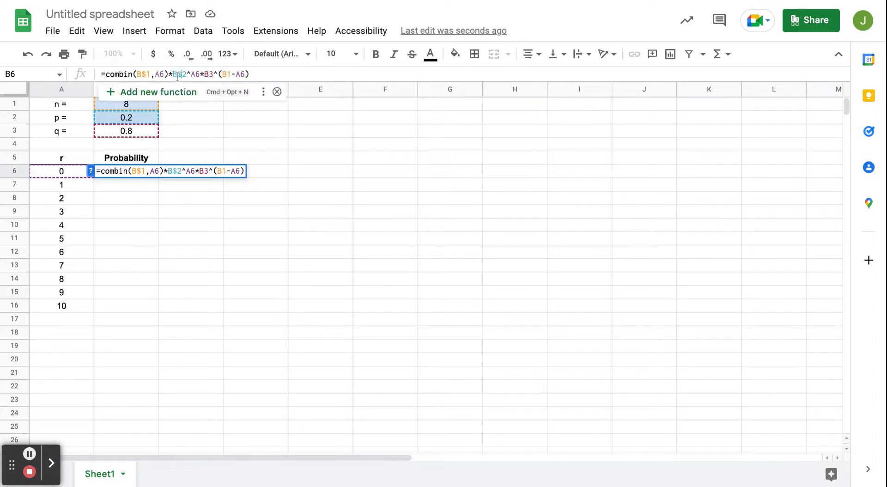
click(210, 75)
text($)
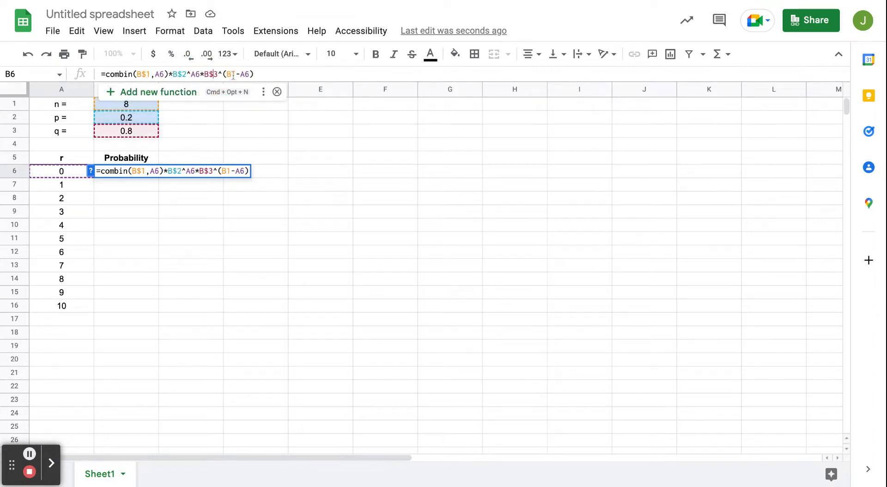
click(232, 75)
text($)
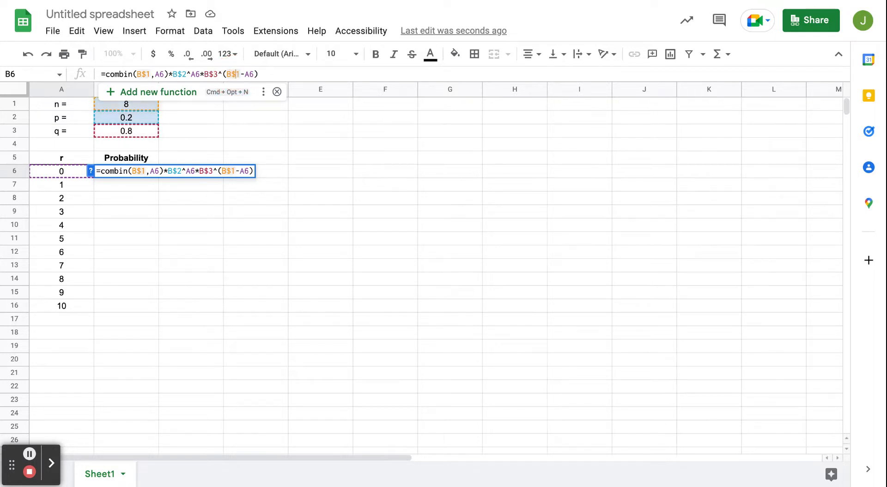
key(Return)
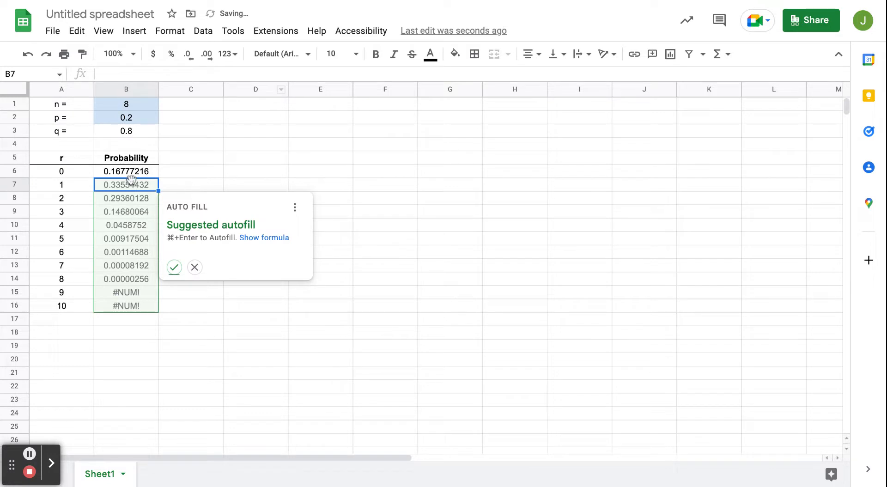
Accept the suggested autofill to copy the probability formula down to B16, then check the filled cells
click(174, 267)
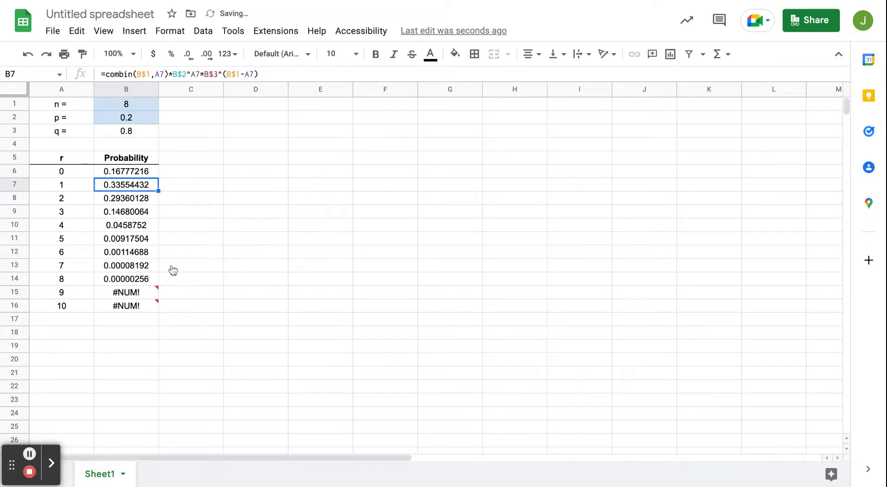
drag(145, 174, 145, 277)
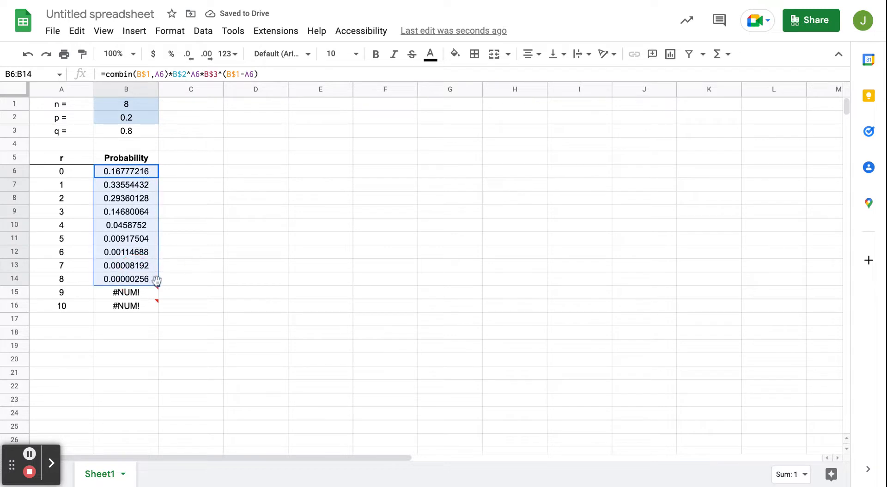
click(147, 294)
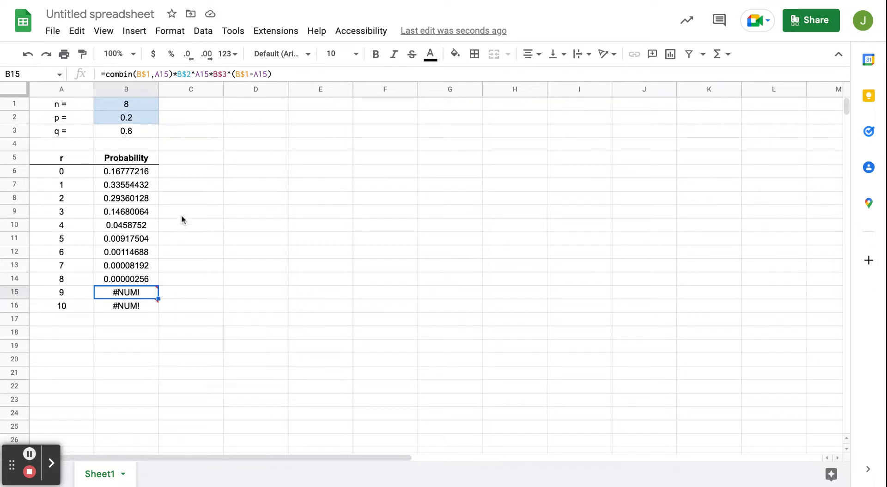
Change n in B1 to 10
click(135, 103)
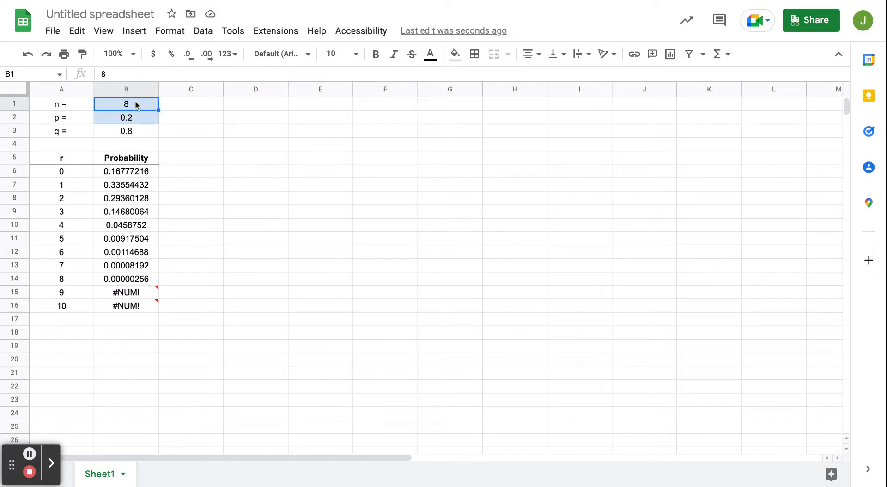
text(10)
key(Return)
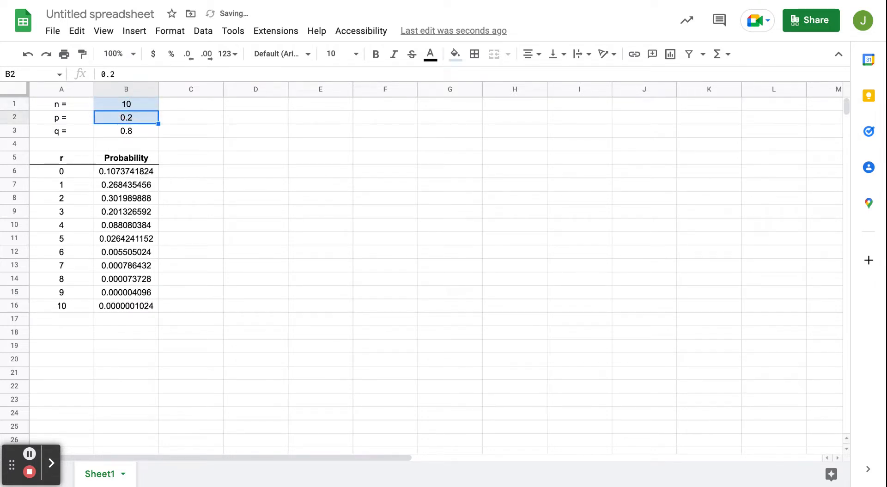
Change n in B1 to 5
click(134, 105)
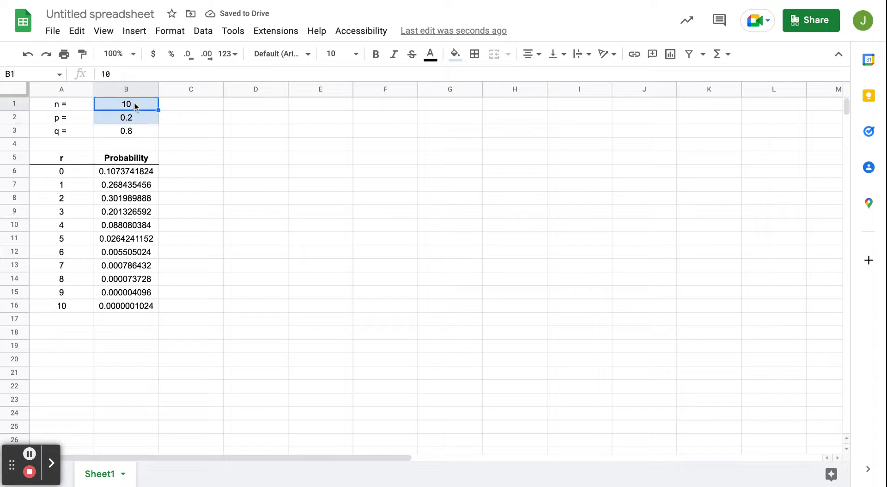
text(5)
key(Return)
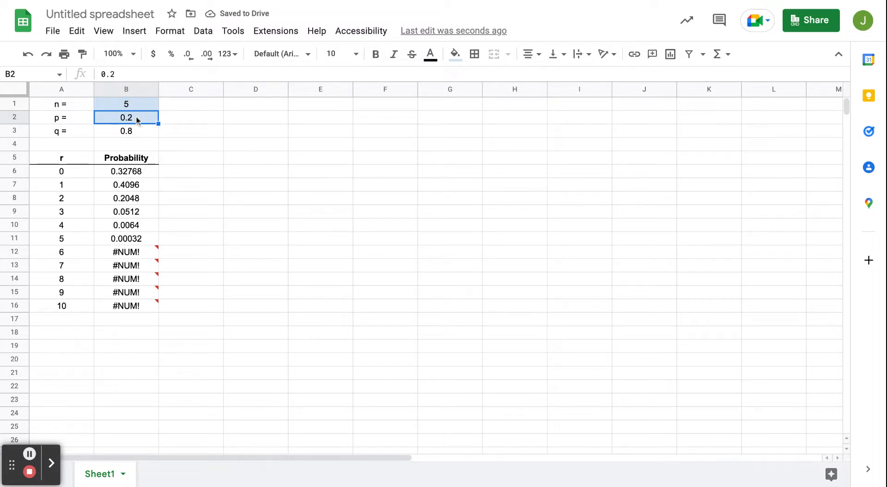
Set p in B2 to 0.5 and inspect the error cells at the bottom of the table
text(0.5)
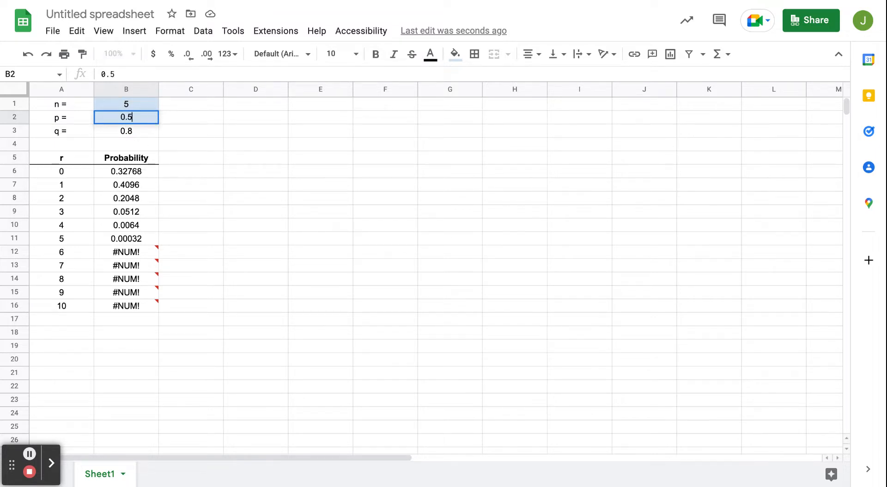
key(Return)
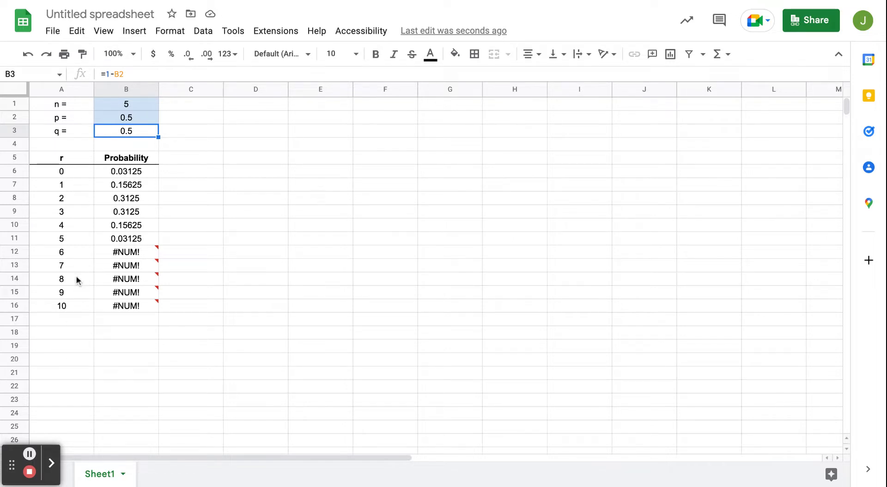
drag(73, 294, 134, 309)
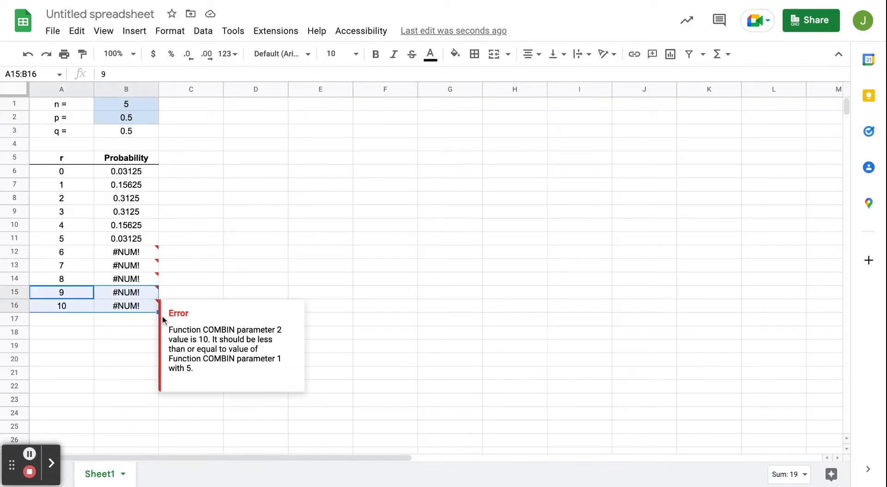
click(309, 261)
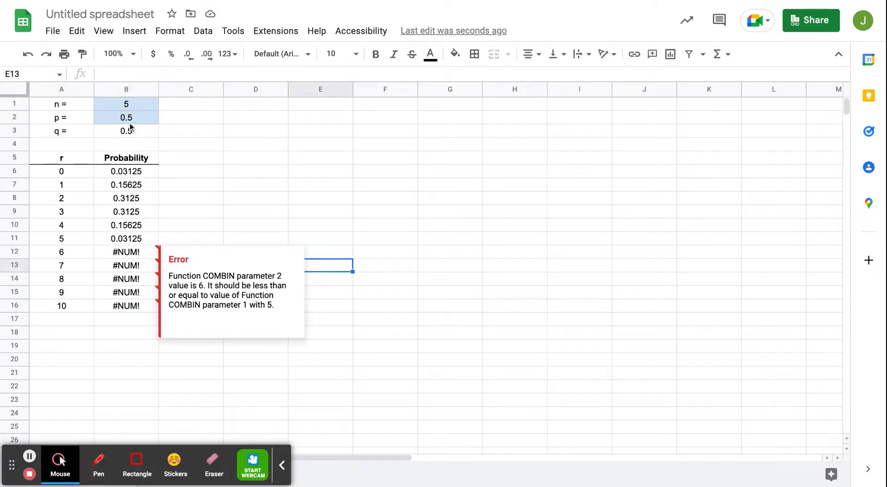
Set n in B1 to 10 and extend the r values and probability formulas down to r = 18 in row 24
click(134, 107)
text(10)
key(Return)
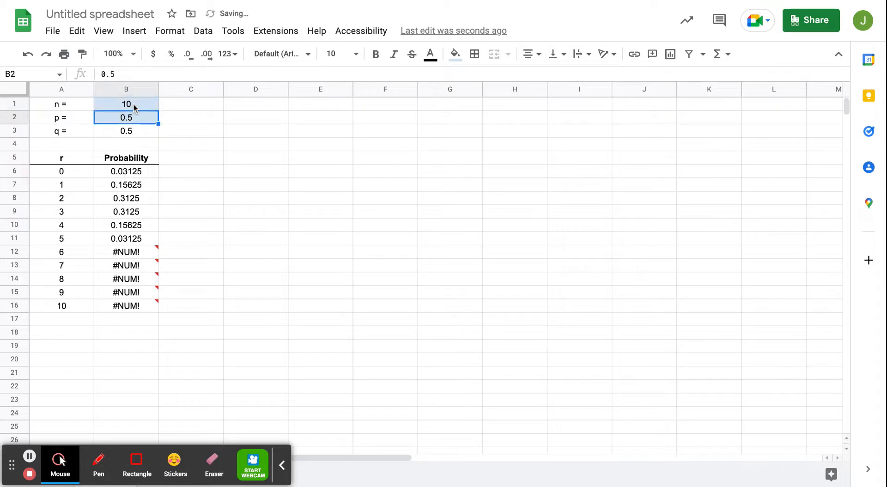
drag(71, 290, 157, 418)
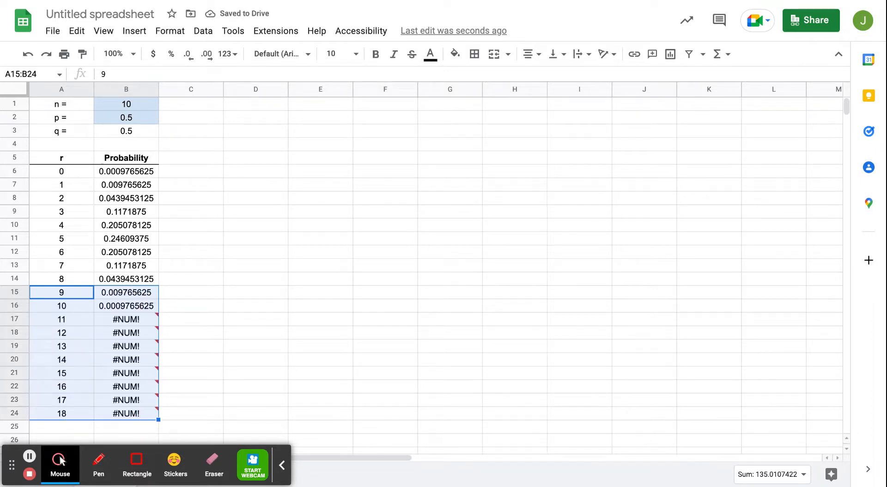
Undo the extension of the r values and formulas down to row 24
key(ctrl+z)
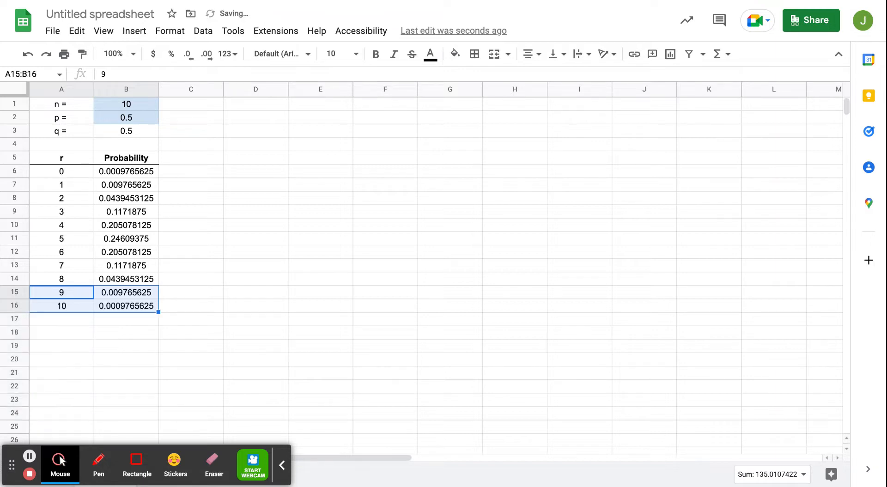
click(187, 309)
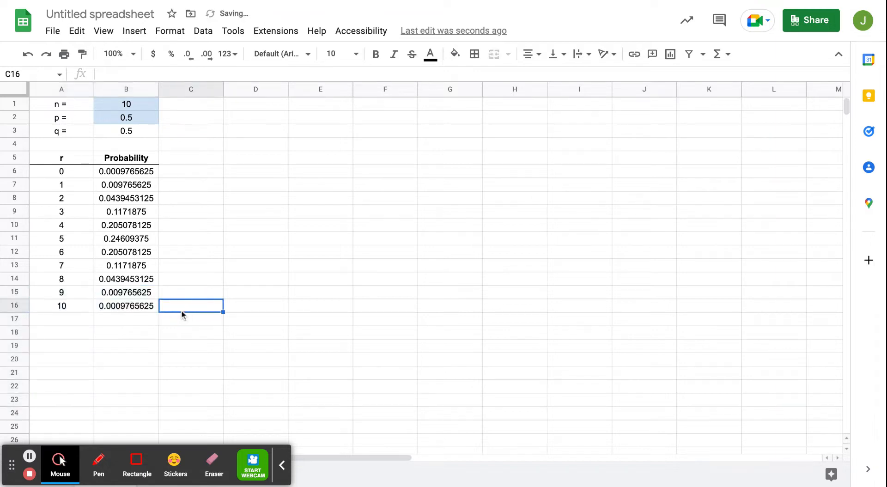
Wrap the B6 probability formula in an IF that returns it when A6<B1 and a blank "" otherwise
click(113, 177)
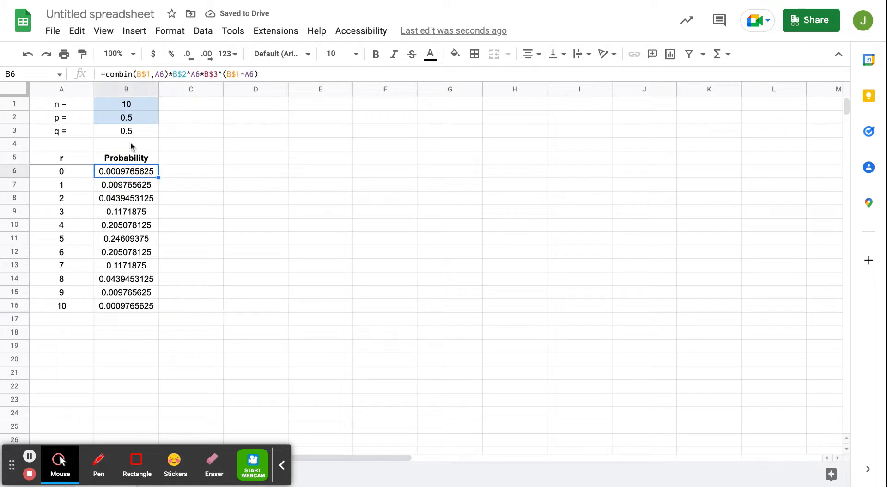
click(105, 74)
text(if()
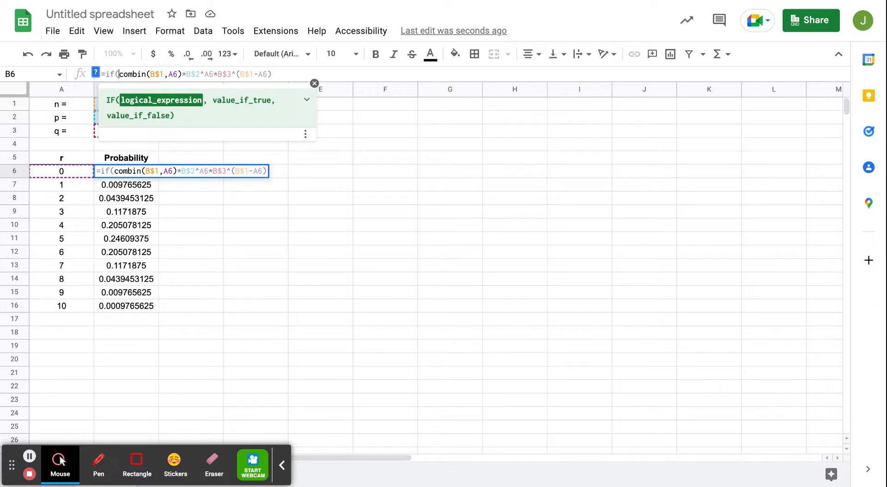
click(62, 171)
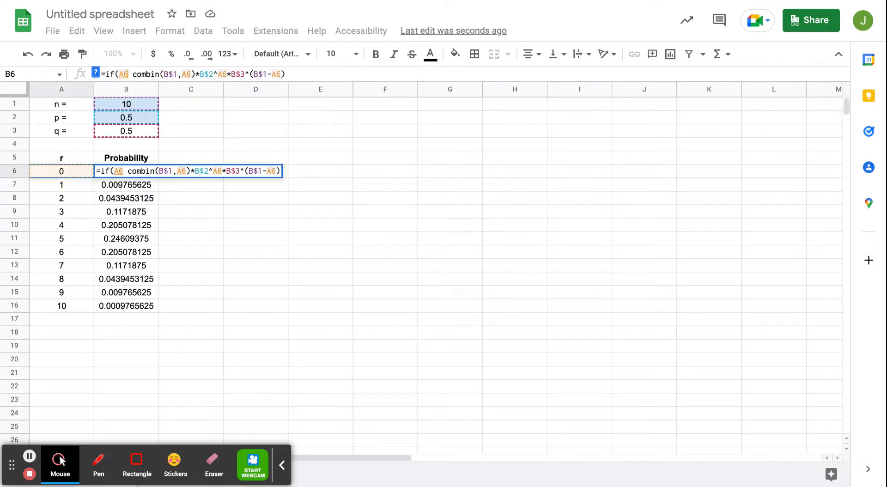
text(<)
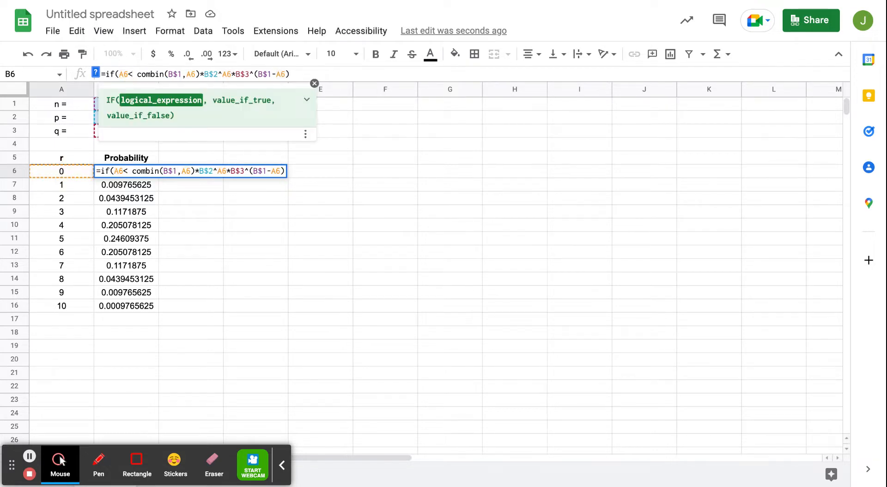
click(97, 107)
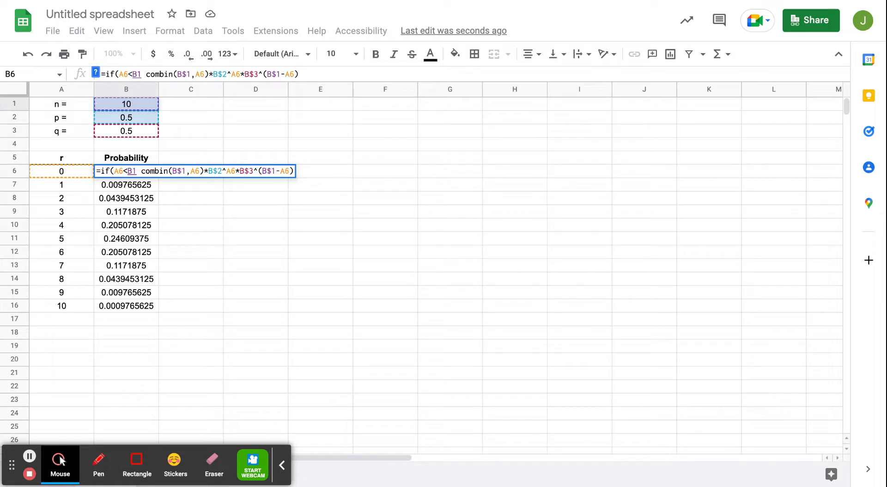
text(=)
key(BackSpace)
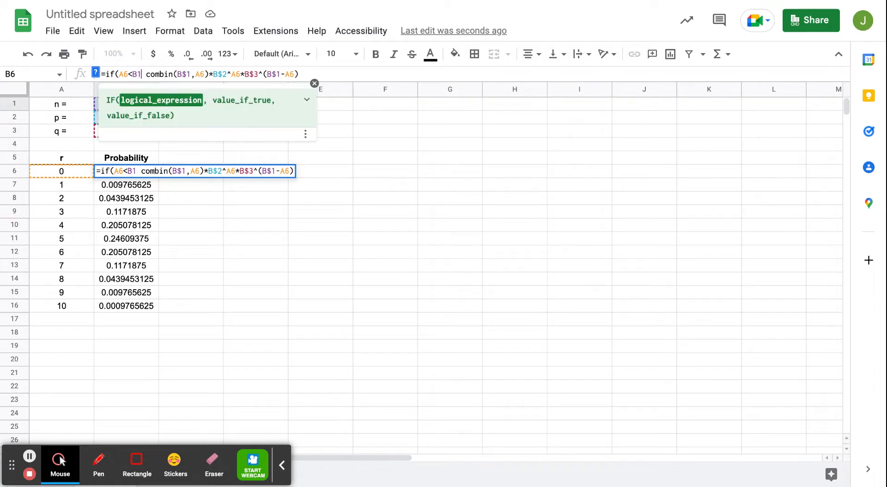
text(,)
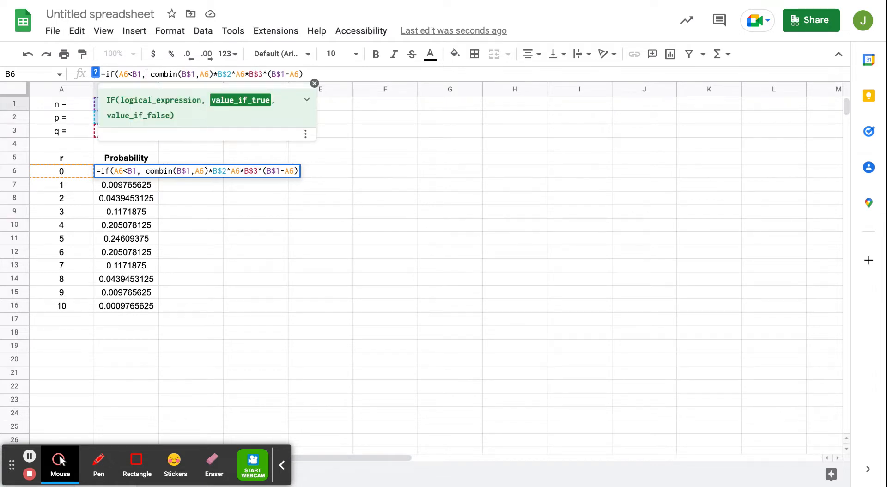
click(151, 74)
key(BackSpace)
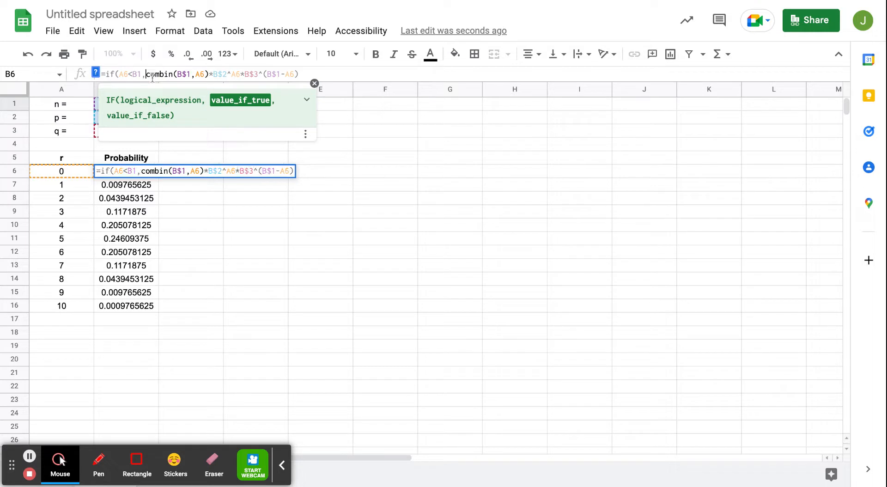
click(309, 73)
text(,)
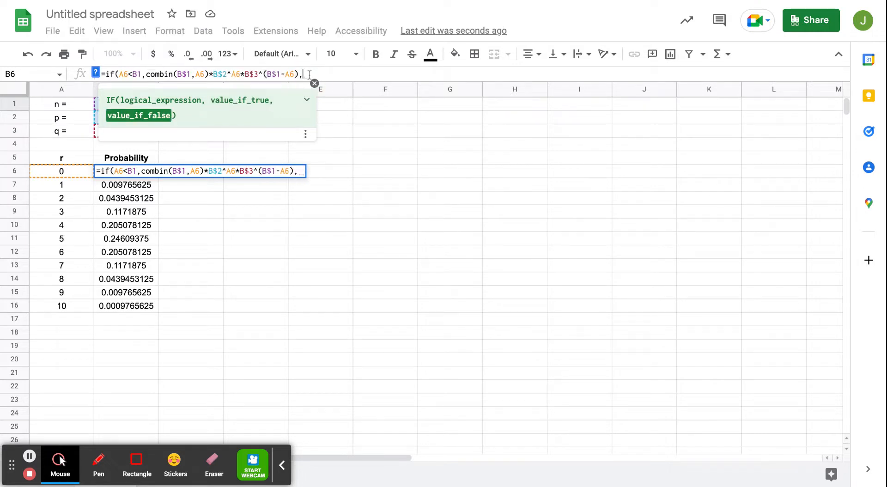
text("")
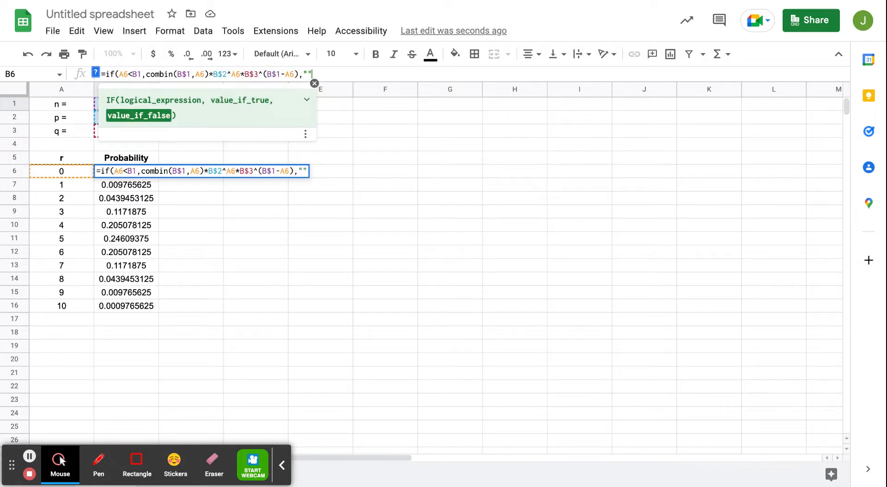
text())
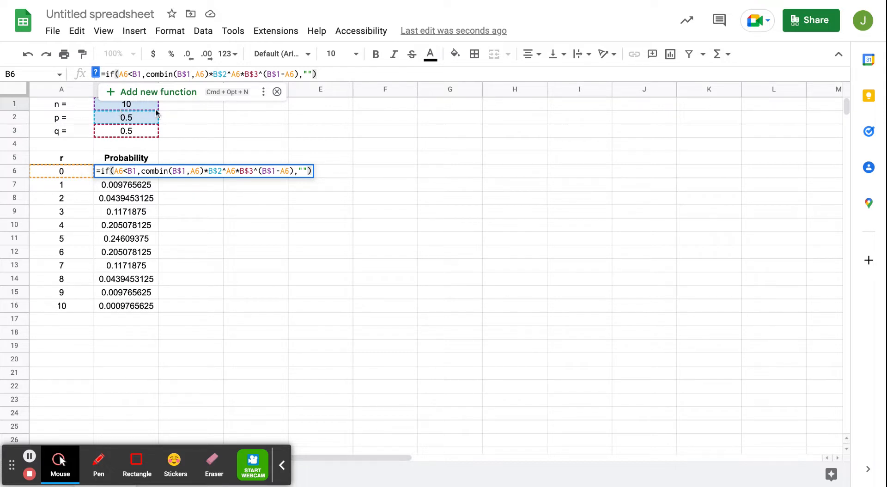
key(Return)
Fill the new IF formula from B6 down to B16
click(148, 172)
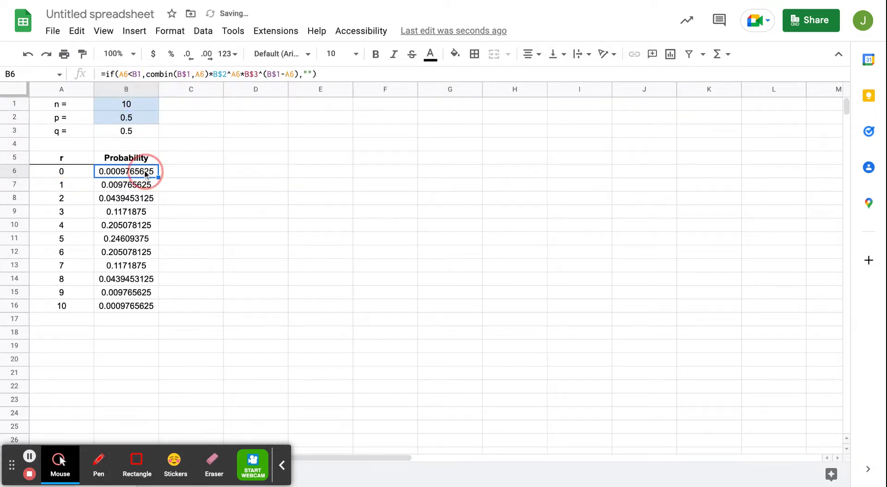
drag(158, 177, 156, 305)
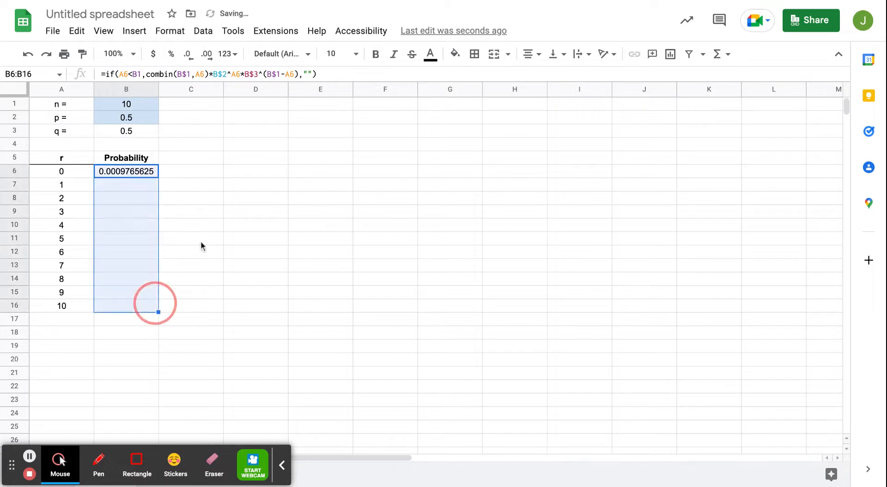
click(143, 172)
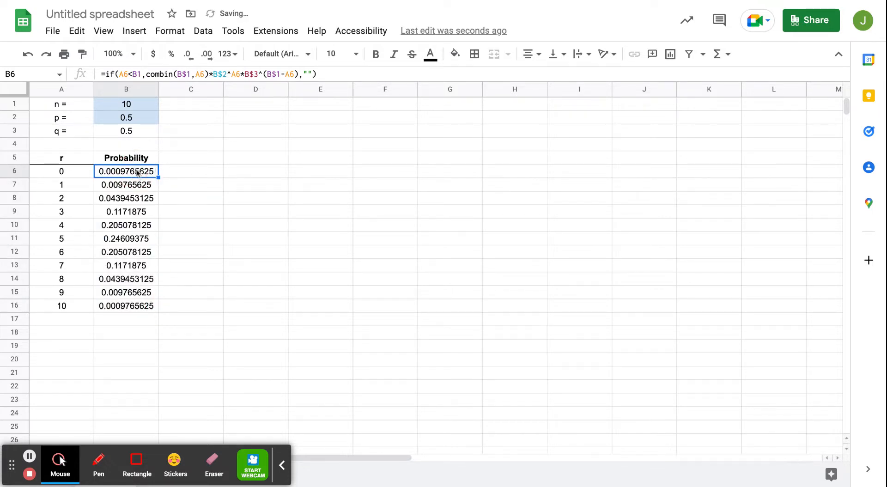
Make the n reference in B6's IF condition absolute as B$1 and fill the formula down to B16
click(163, 75)
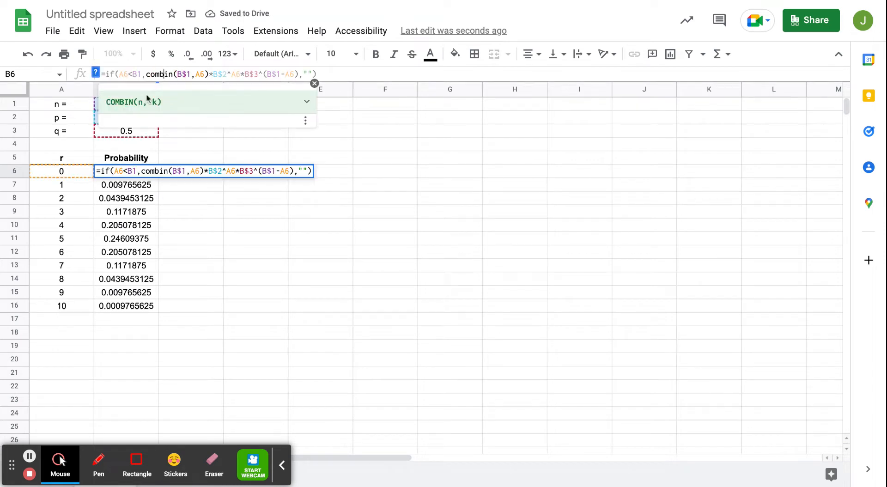
click(135, 170)
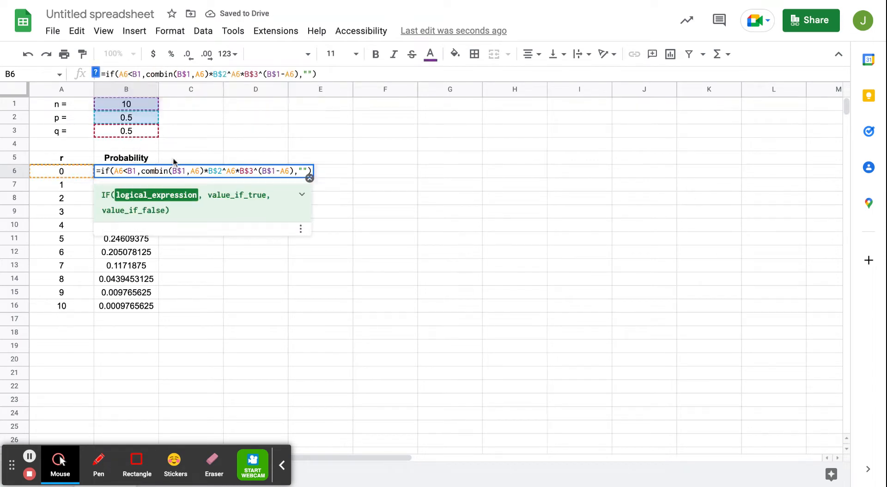
text($)
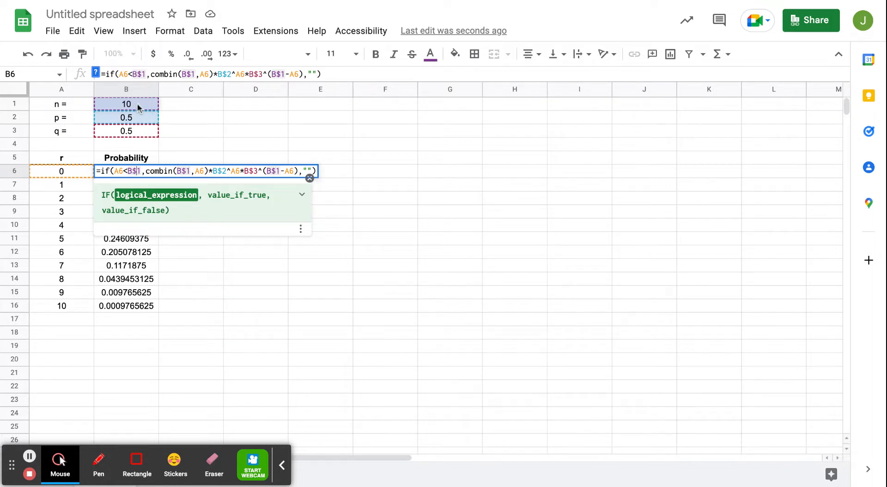
key(Return)
click(149, 172)
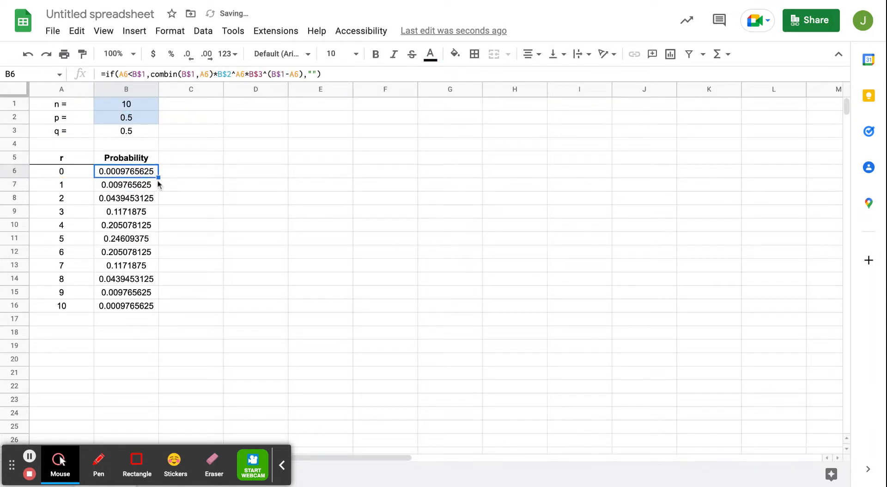
drag(159, 177, 157, 310)
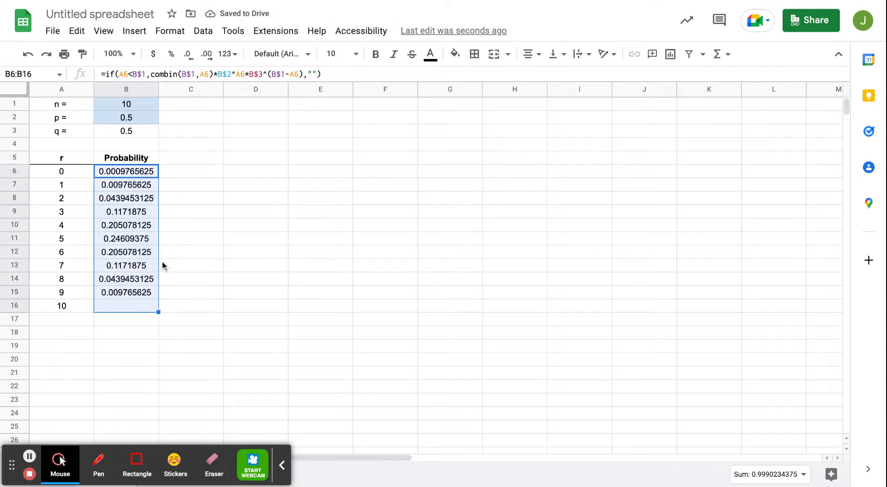
Change the IF condition in B6 to A6<=B$1 and fill the formula down to B16
click(144, 293)
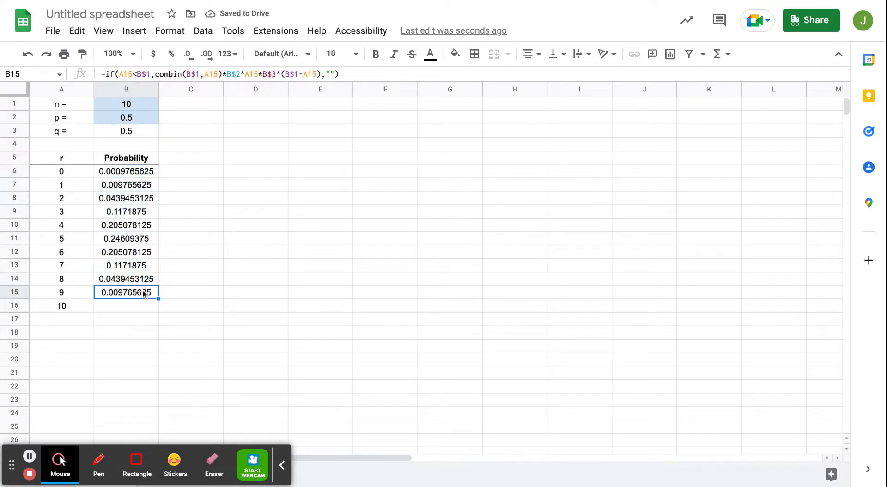
click(133, 307)
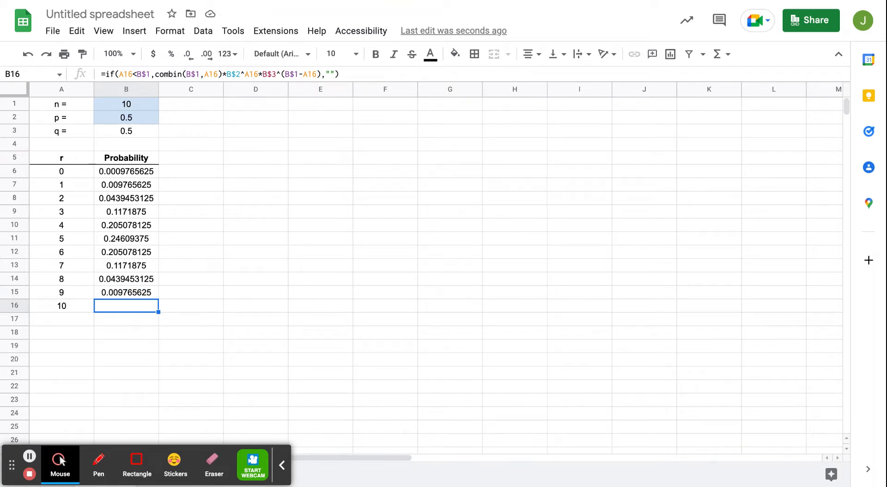
click(139, 171)
click(134, 74)
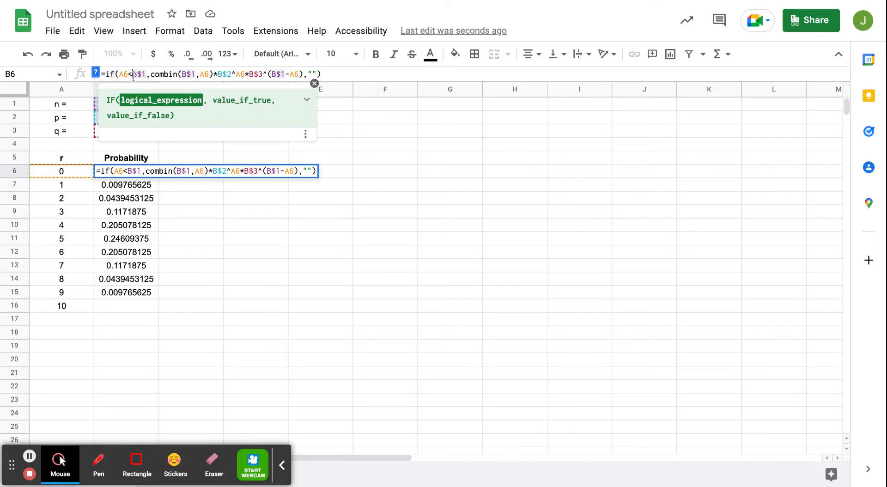
text(=)
key(Return)
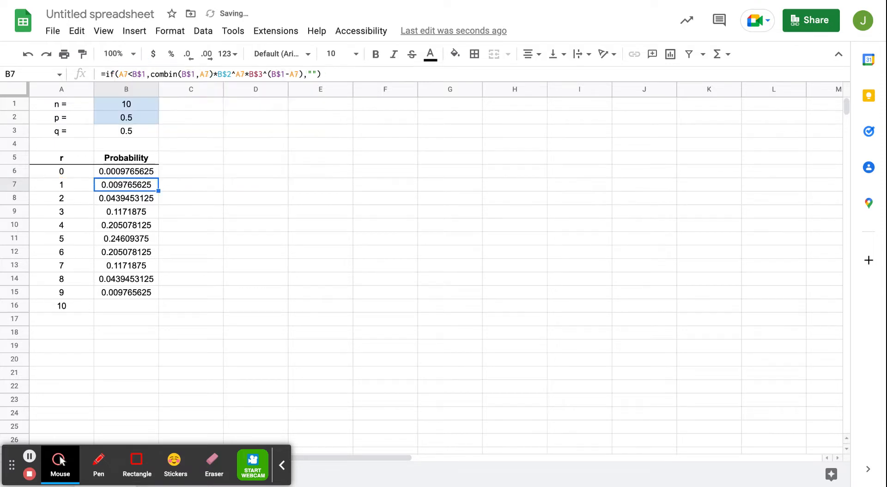
click(147, 175)
drag(158, 178, 159, 305)
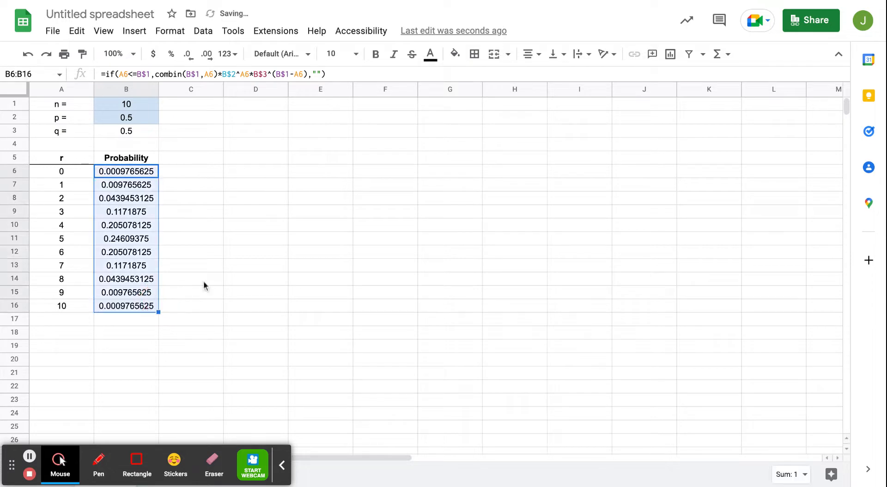
Change n in B1 to 8
click(140, 105)
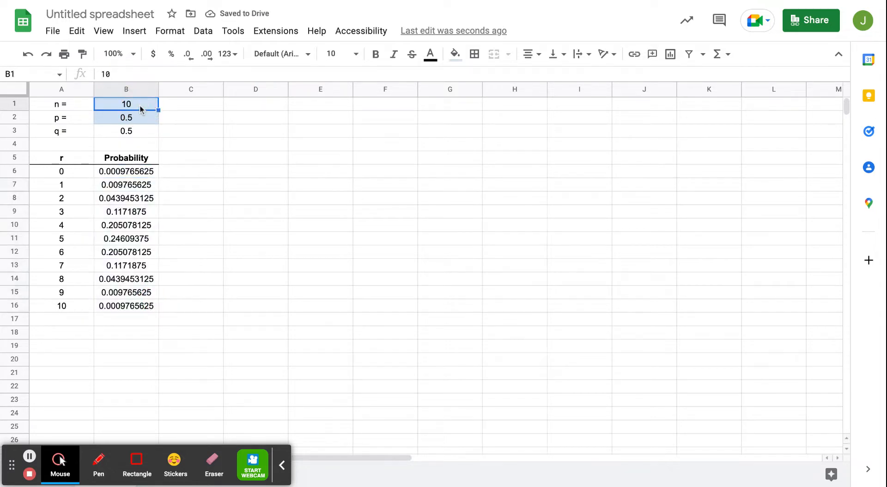
text(8)
key(Return)
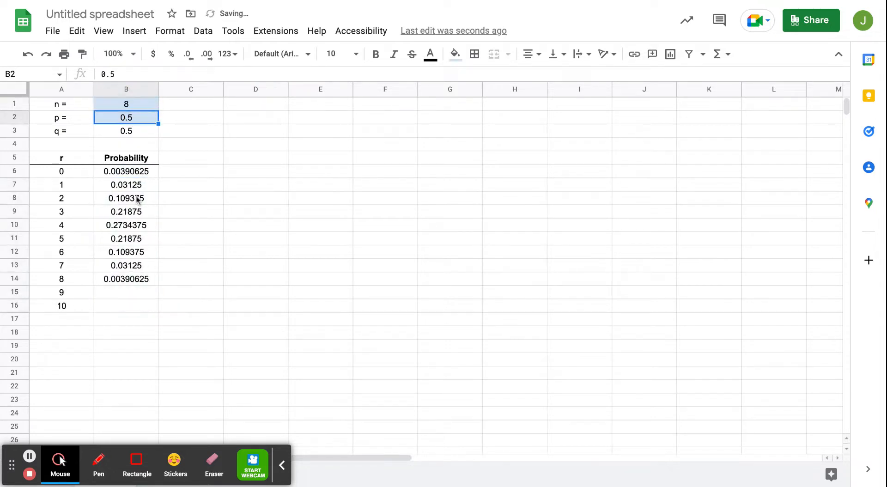